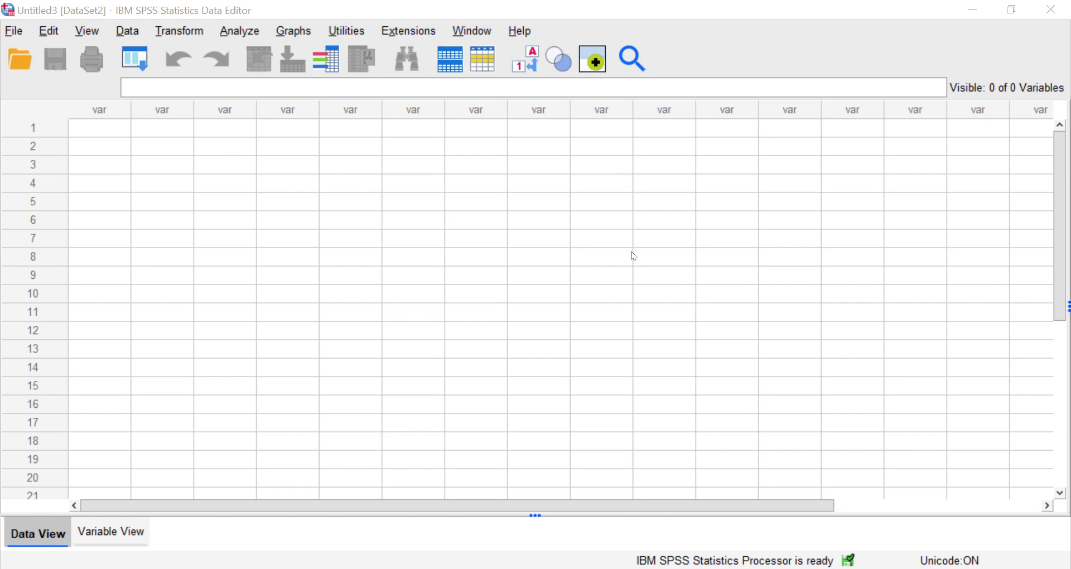
# Step: Switch to Word to examine the research model diagram and F table formula, and return to the SPSS Data Editor
pyautogui.hotkey('alt', 'Tab')
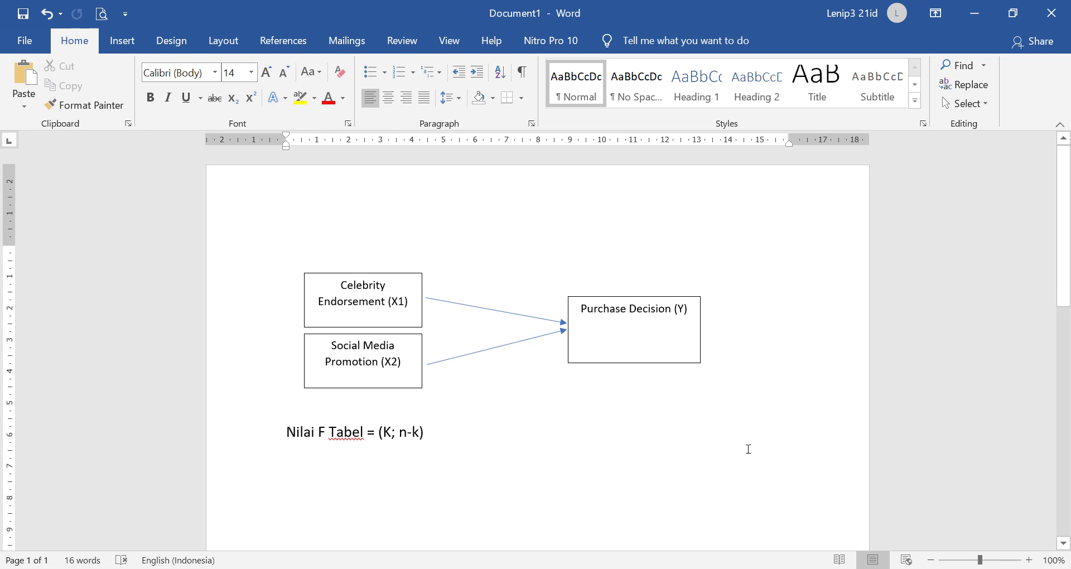
pyautogui.moveTo(683, 568)
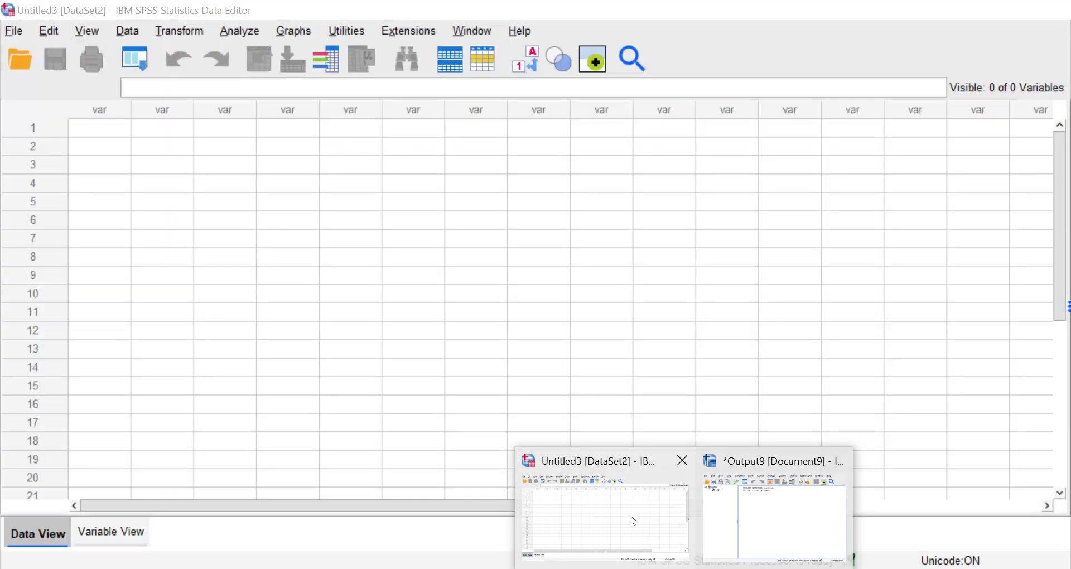
pyautogui.click(634, 520)
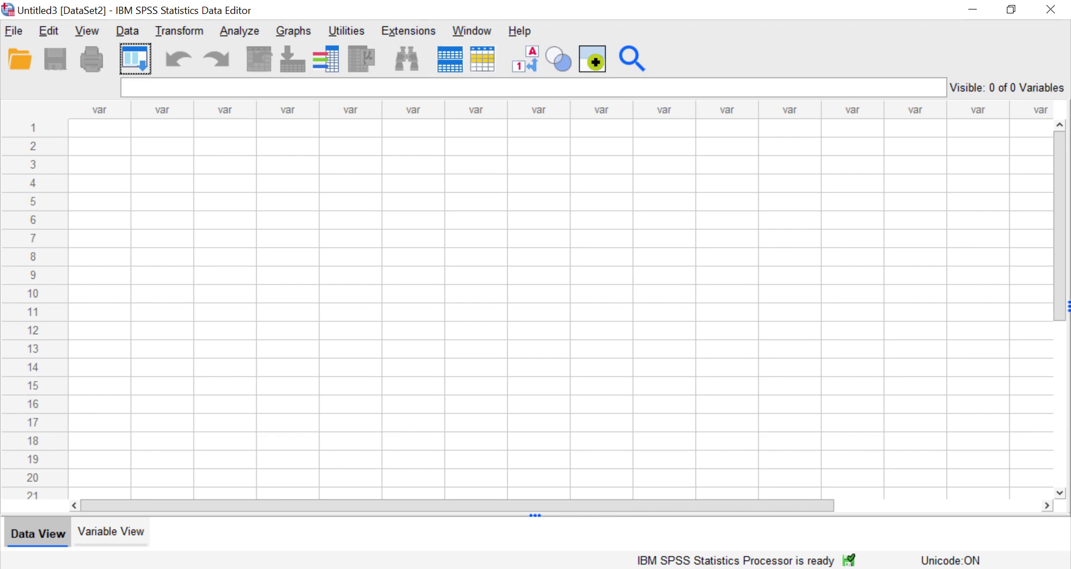
# Step: Import the Excel file "Contoh Kuesioner tentang perilaku konsumen dalam online shopping (Responses).xlsx" using worksheet Form Responses 1 with variable names from the first row
pyautogui.click(14, 61)
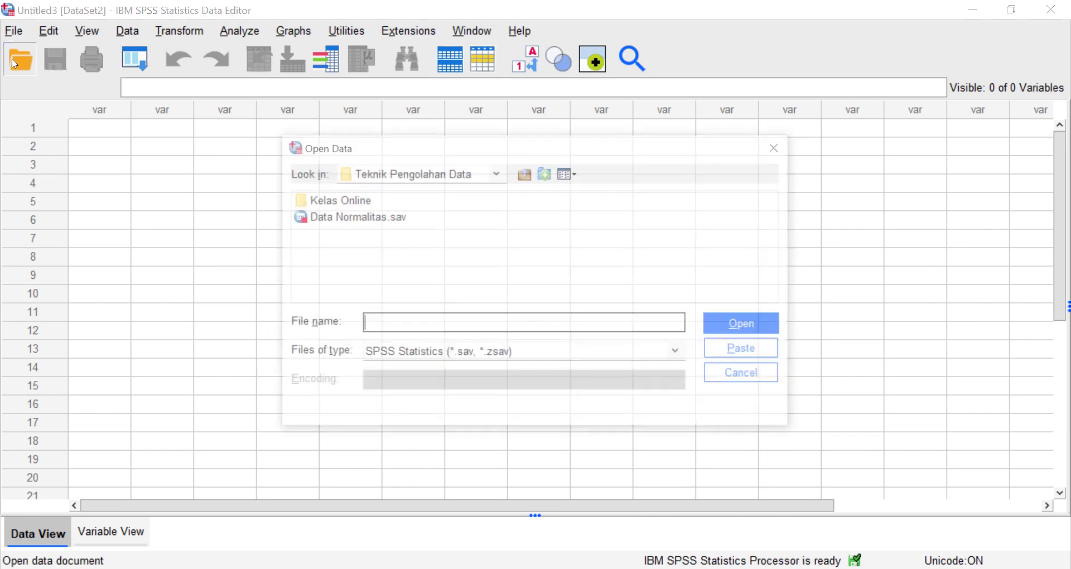
pyautogui.click(439, 362)
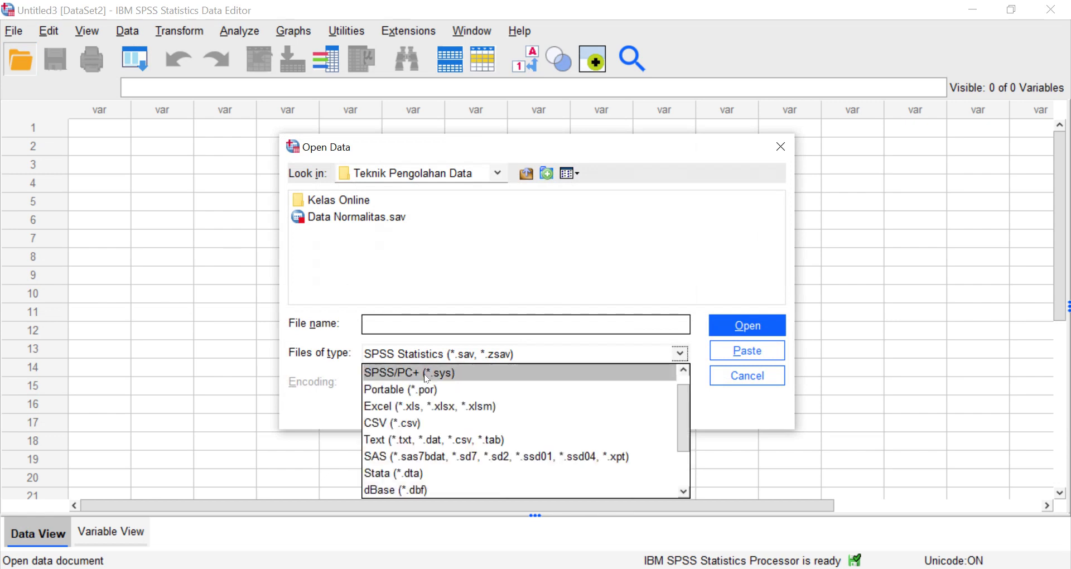
pyautogui.click(399, 406)
pyautogui.click(414, 217)
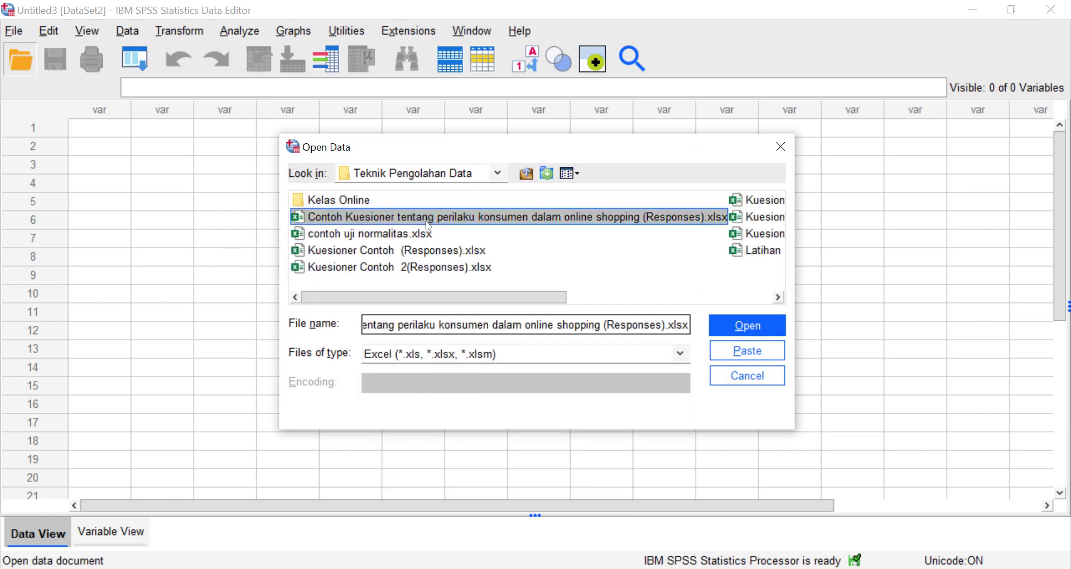
pyautogui.click(746, 323)
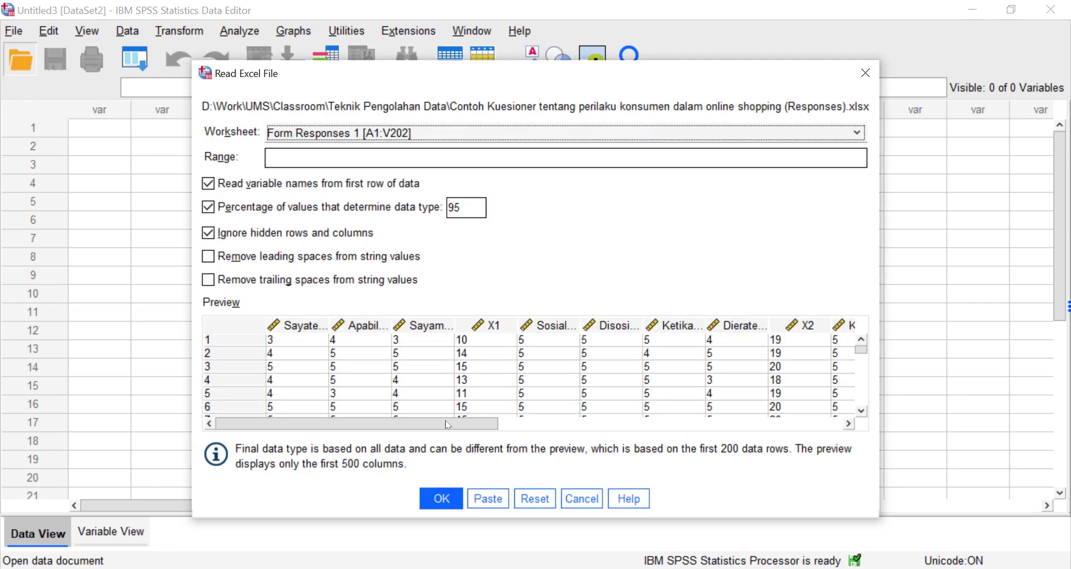
pyautogui.click(434, 493)
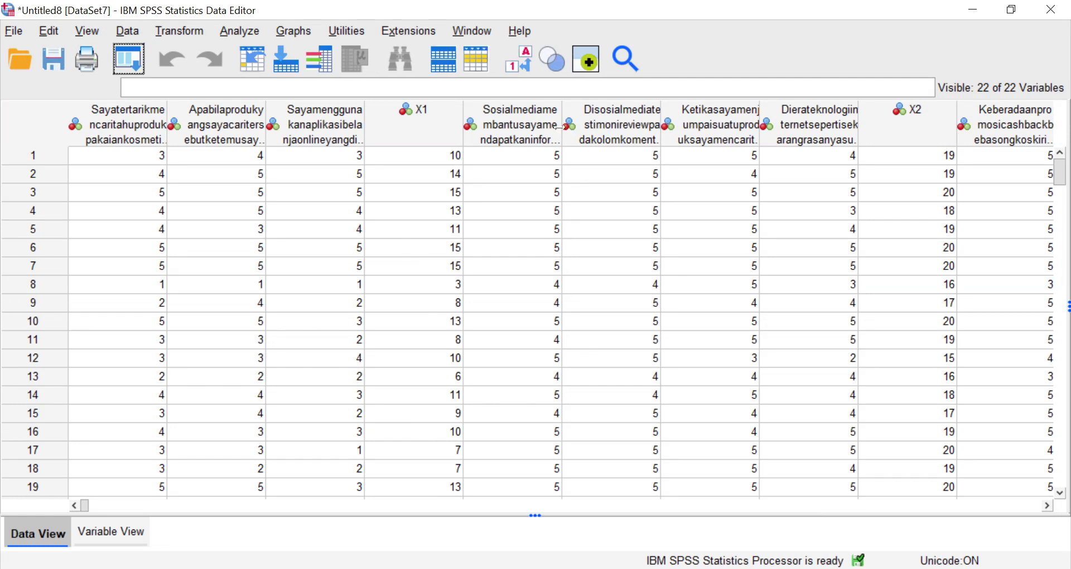
# Step: Set the measurement level of variables X1, X2 and Y1 to Scale
pyautogui.click(112, 535)
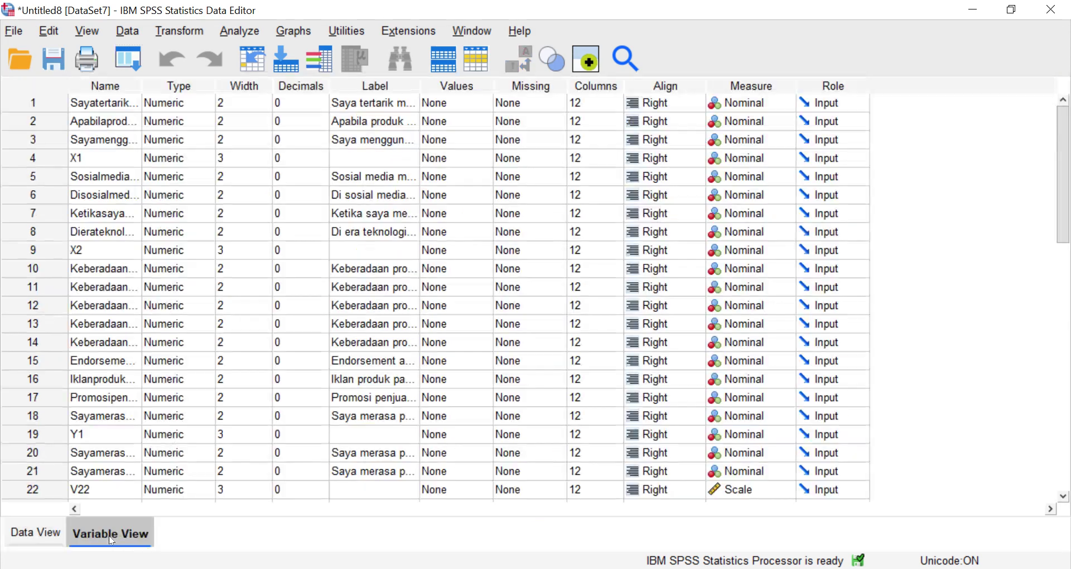
pyautogui.click(784, 165)
pyautogui.click(775, 175)
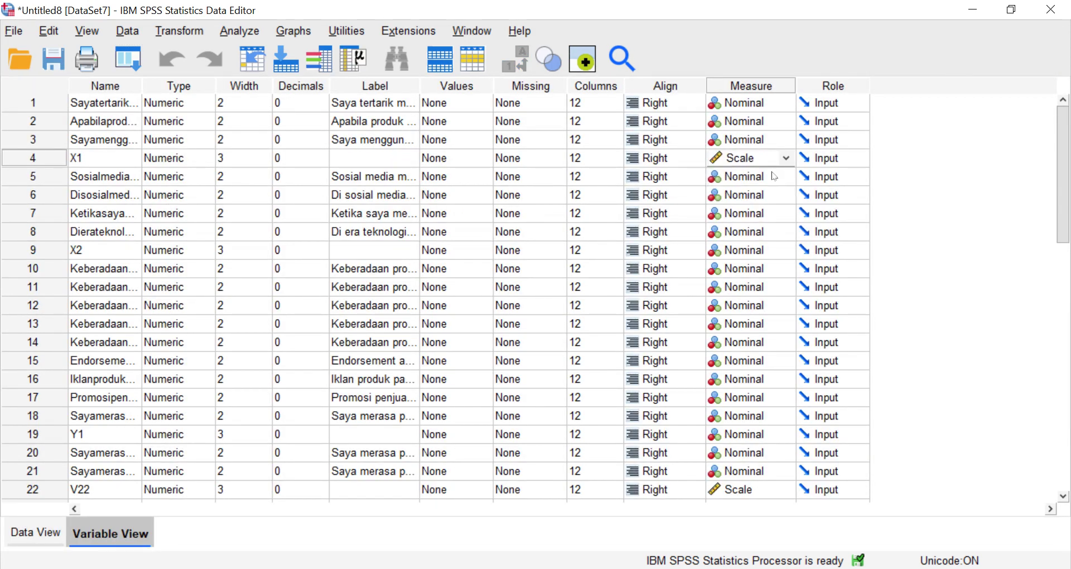
pyautogui.click(781, 254)
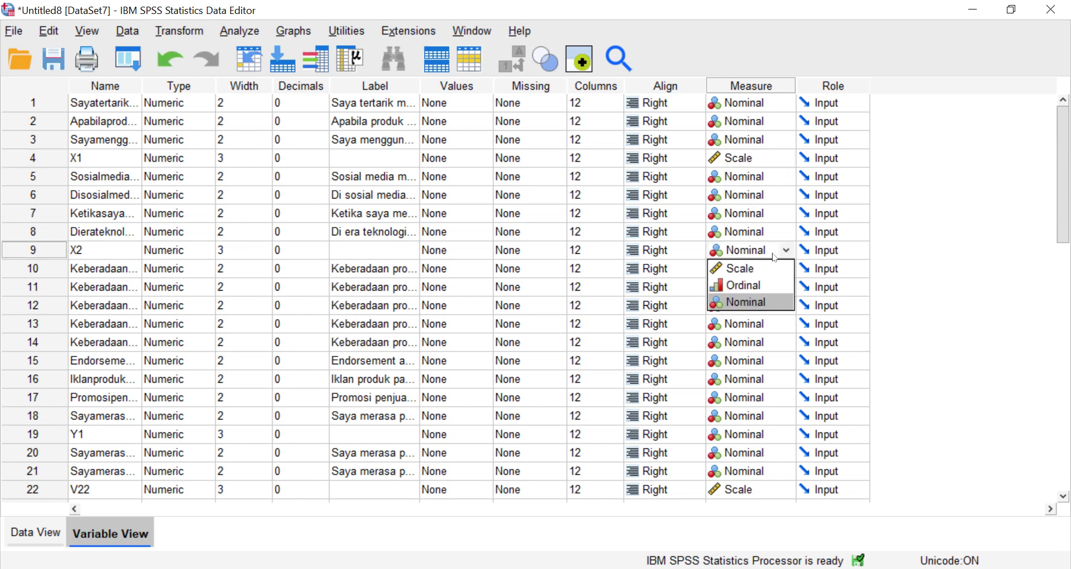
pyautogui.click(753, 270)
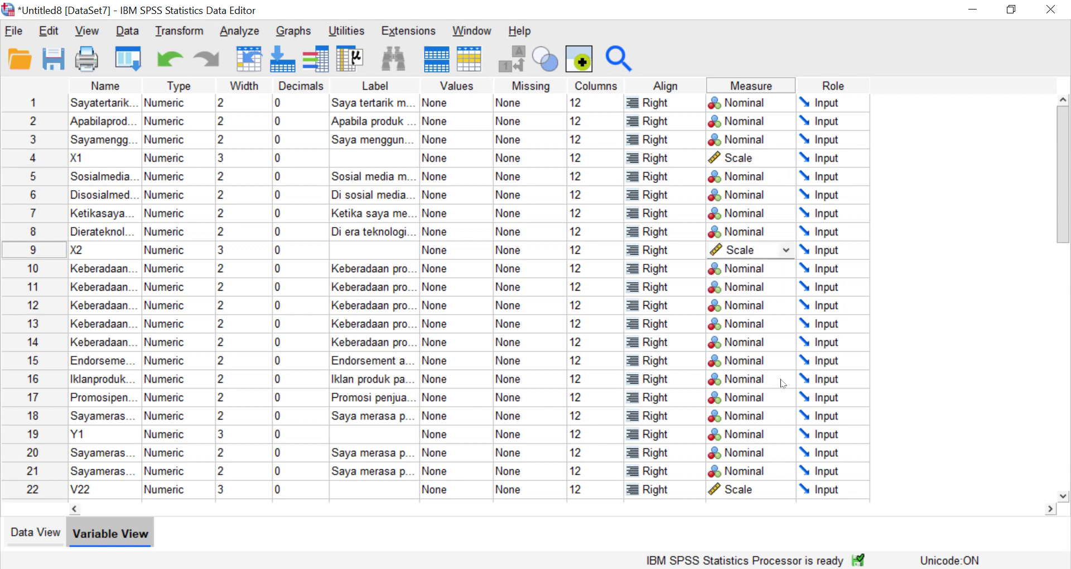
pyautogui.click(771, 438)
pyautogui.click(762, 451)
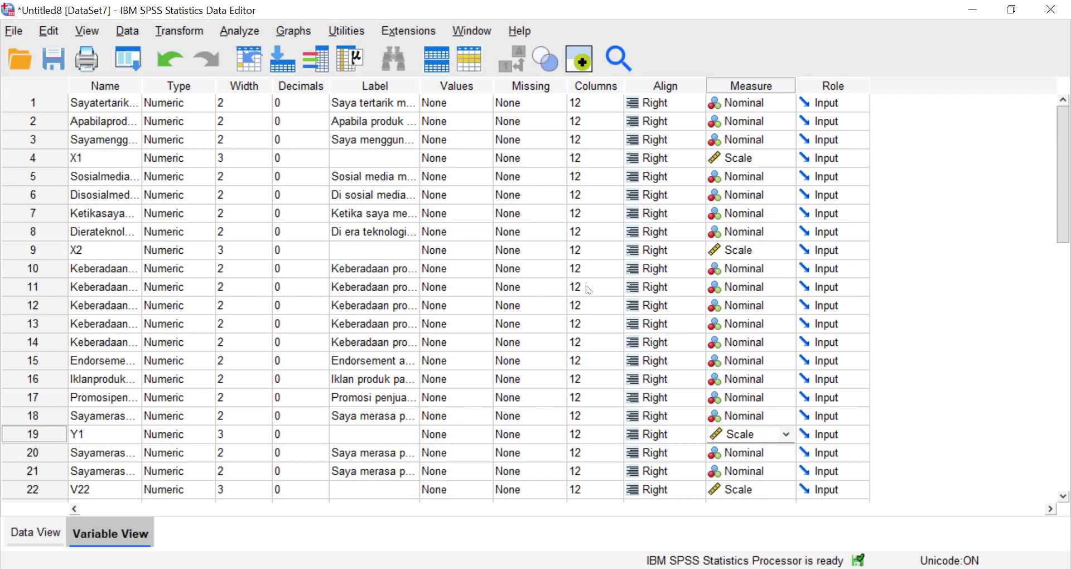
# Step: Label variable X1 as "Celebrity Endorsement"
pyautogui.click(352, 161)
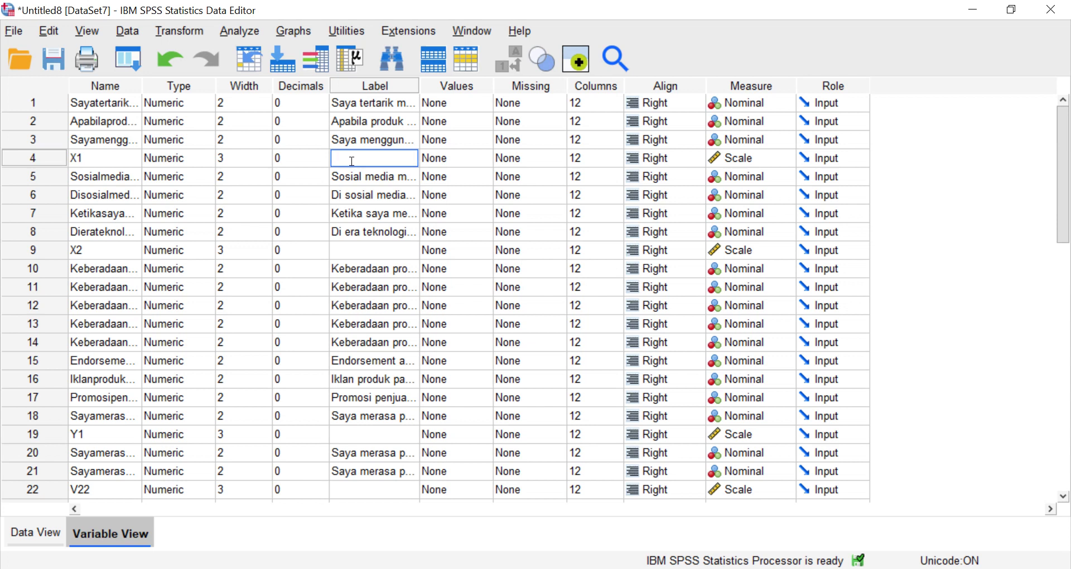
pyautogui.write('Social')
pyautogui.press('BackSpace')
pyautogui.press('BackSpace')
pyautogui.press('BackSpace')
pyautogui.press('BackSpace')
pyautogui.press('BackSpace')
pyautogui.press('BackSpace')
pyautogui.press('BackSpace')
pyautogui.write('Celebrity Endorsement')
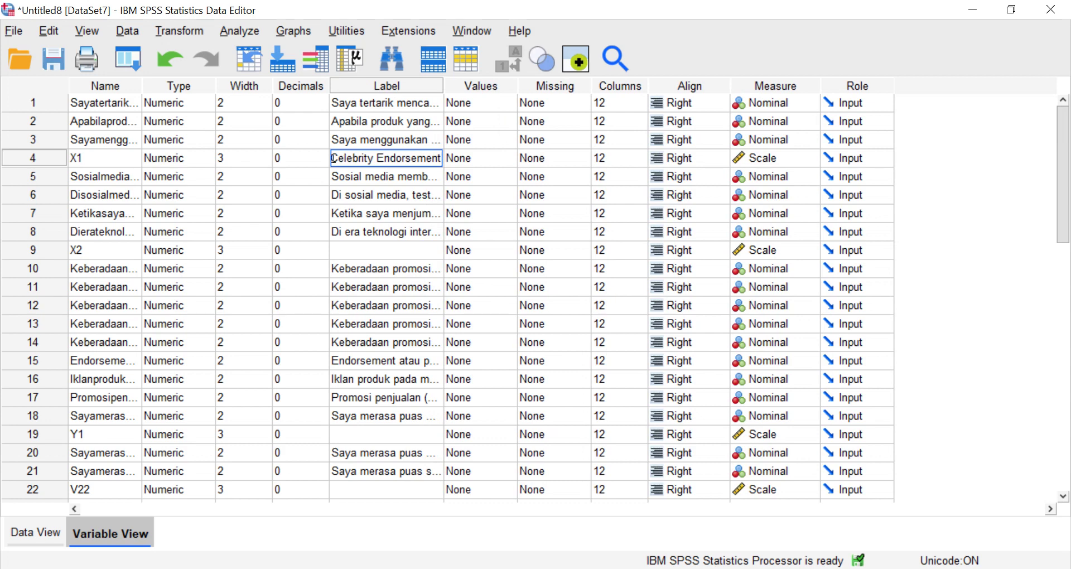
# Step: Label variable X2 as "Social Media Promotion" and variable Y1 as "Purchase Decision"
pyautogui.click(357, 250)
pyautogui.write('S')
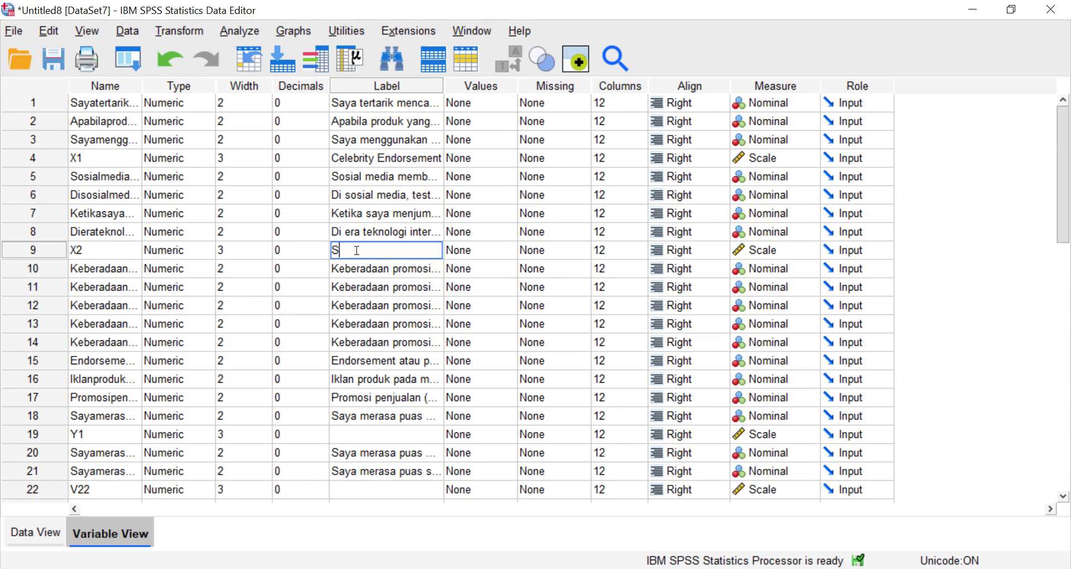
pyautogui.write('ocial Media Promotion')
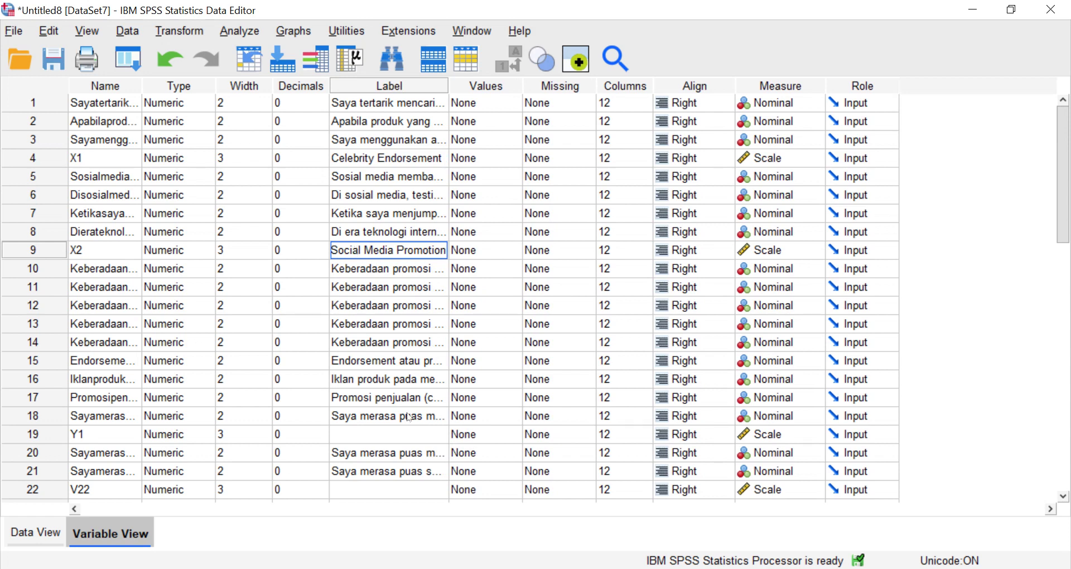
pyautogui.click(395, 435)
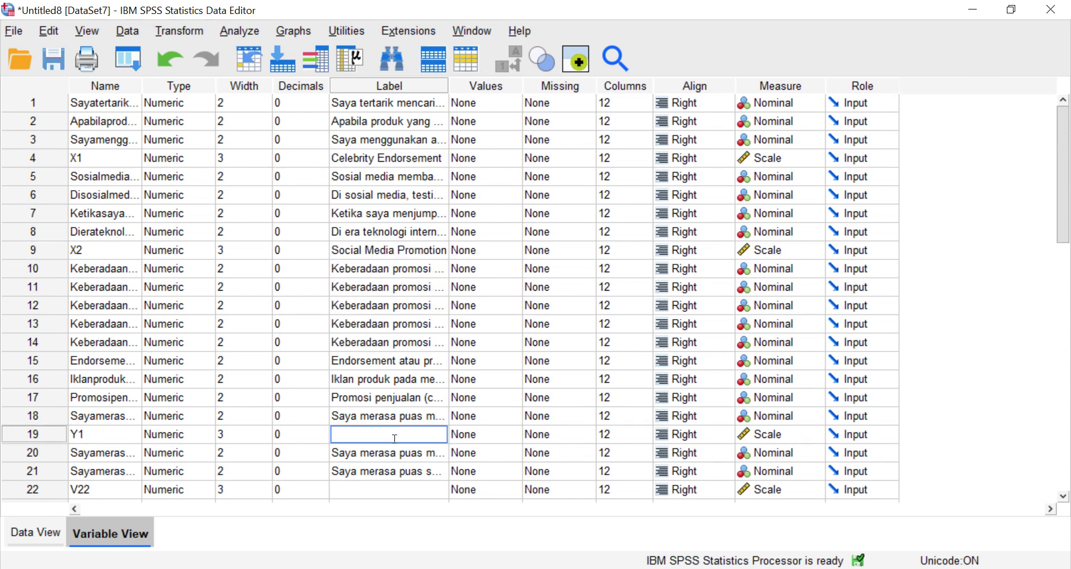
pyautogui.write('Purchase Decision')
pyautogui.click(116, 434)
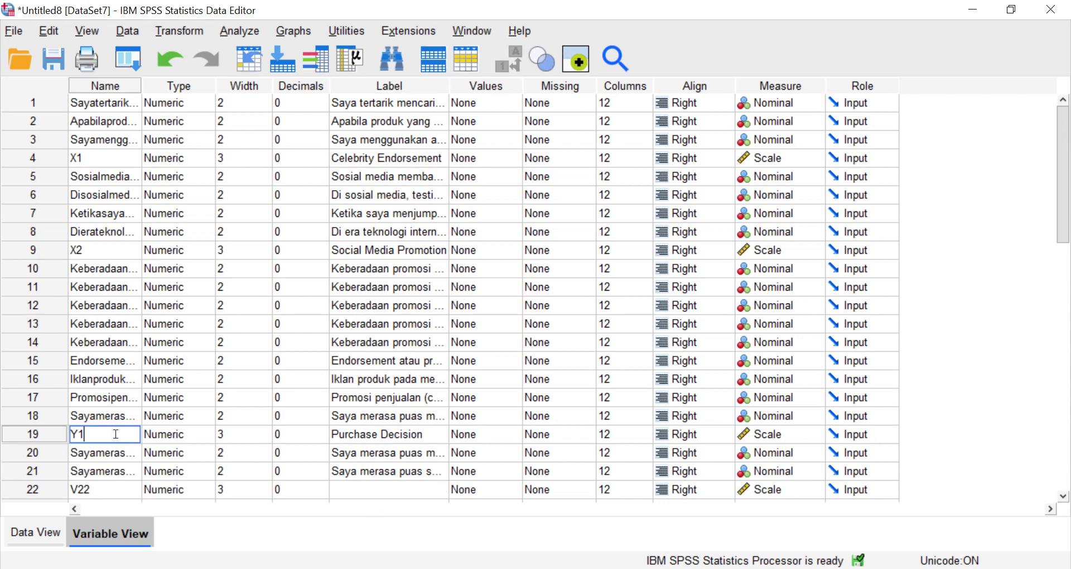
# Step: Return to the data and set up a Linear Regression with Purchase Decision [Y1] as the dependent variable
pyautogui.click(54, 530)
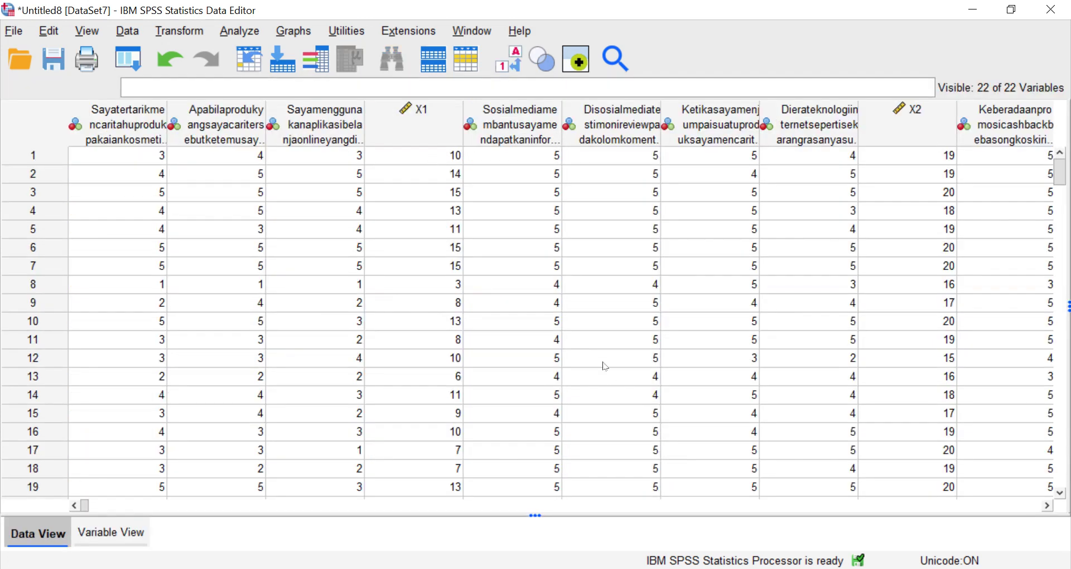
pyautogui.scroll(-1, 605, 366)
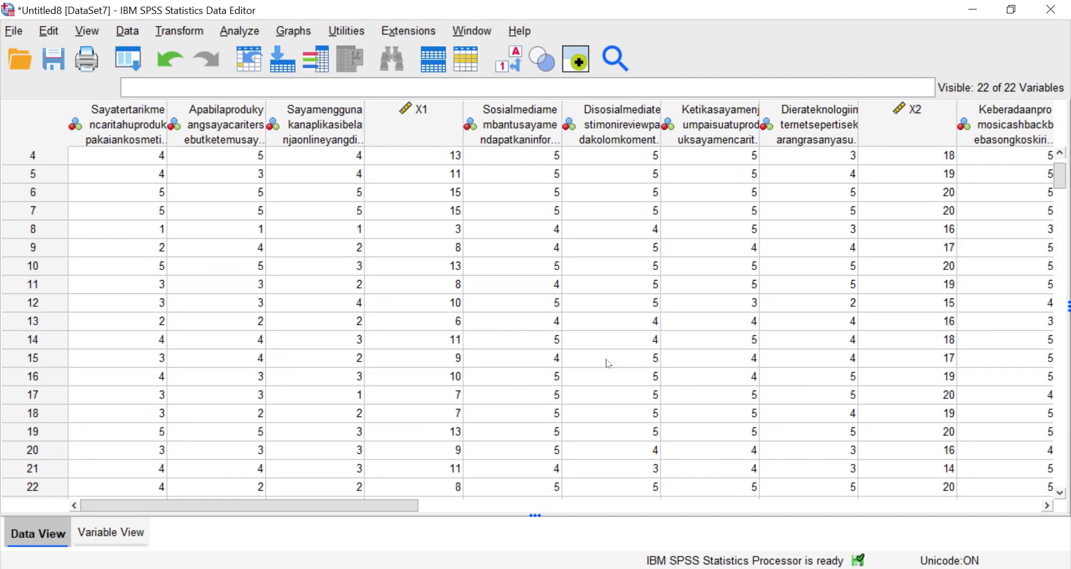
pyautogui.scroll(1, 605, 365)
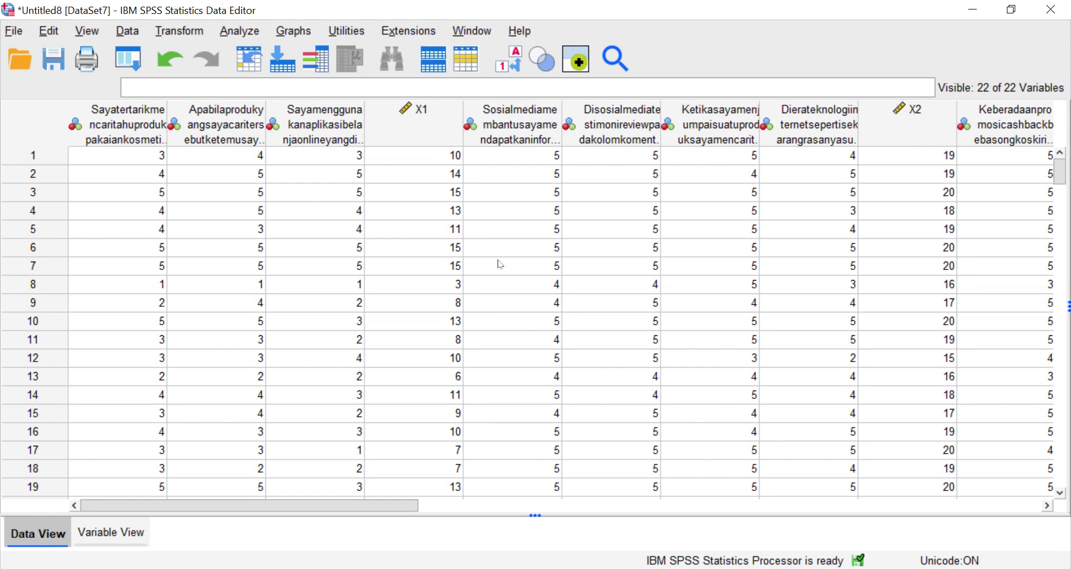
pyautogui.click(231, 36)
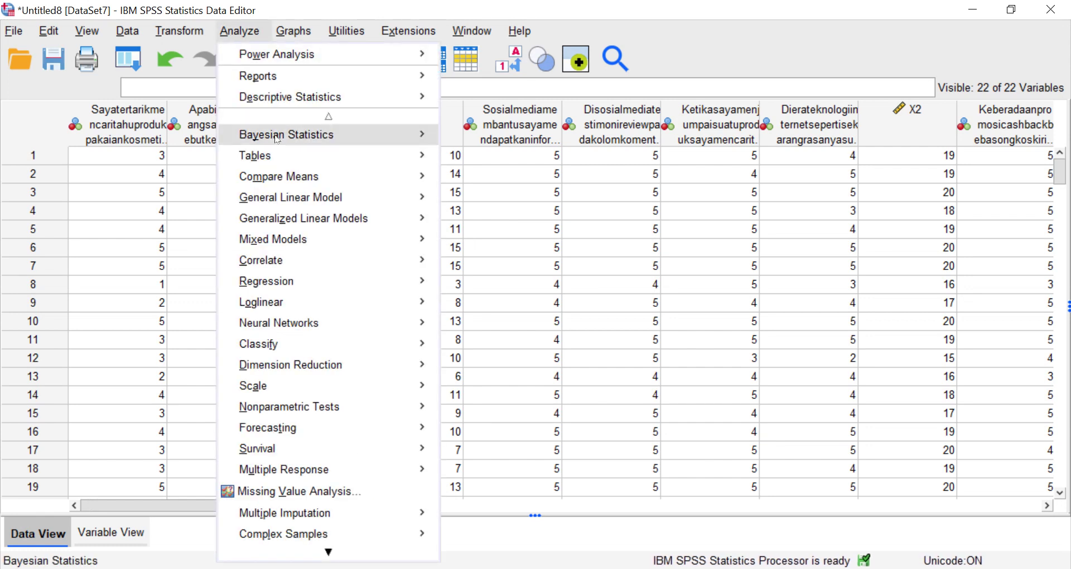
pyautogui.moveTo(285, 282)
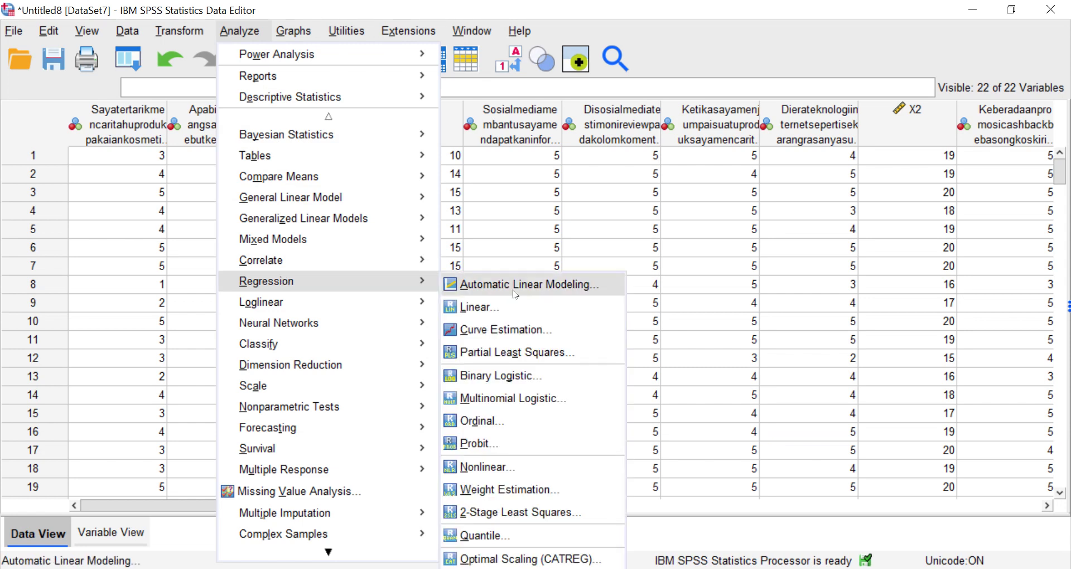
pyautogui.click(462, 308)
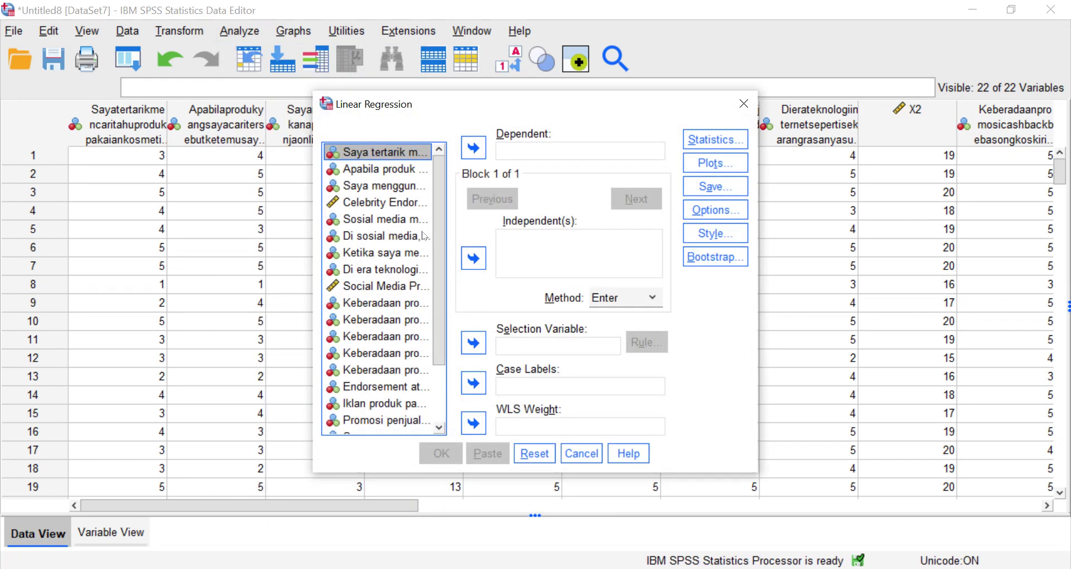
pyautogui.scroll(-2, 424, 235)
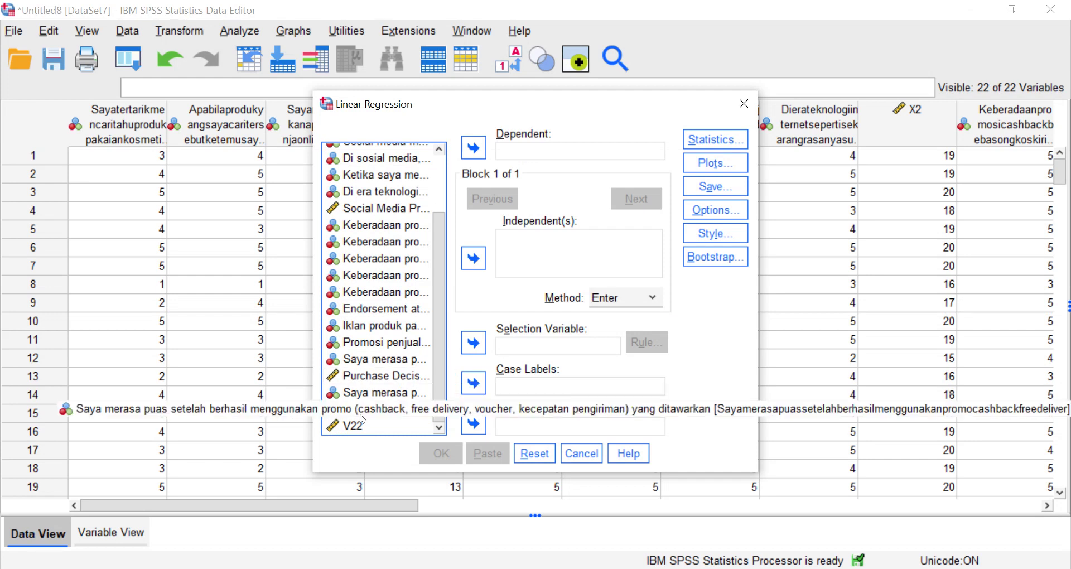
pyautogui.click(367, 377)
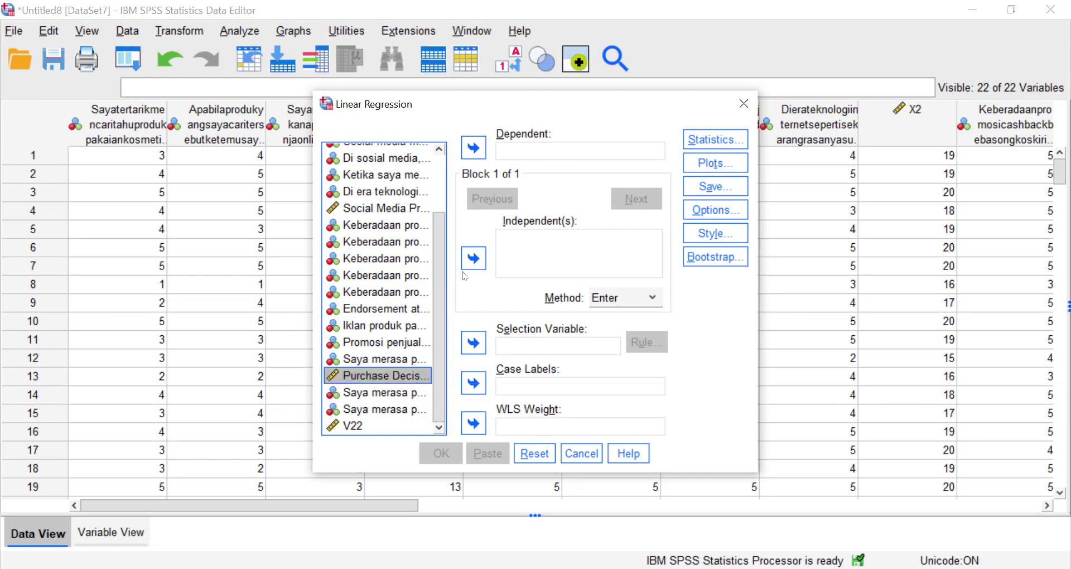
pyautogui.click(474, 153)
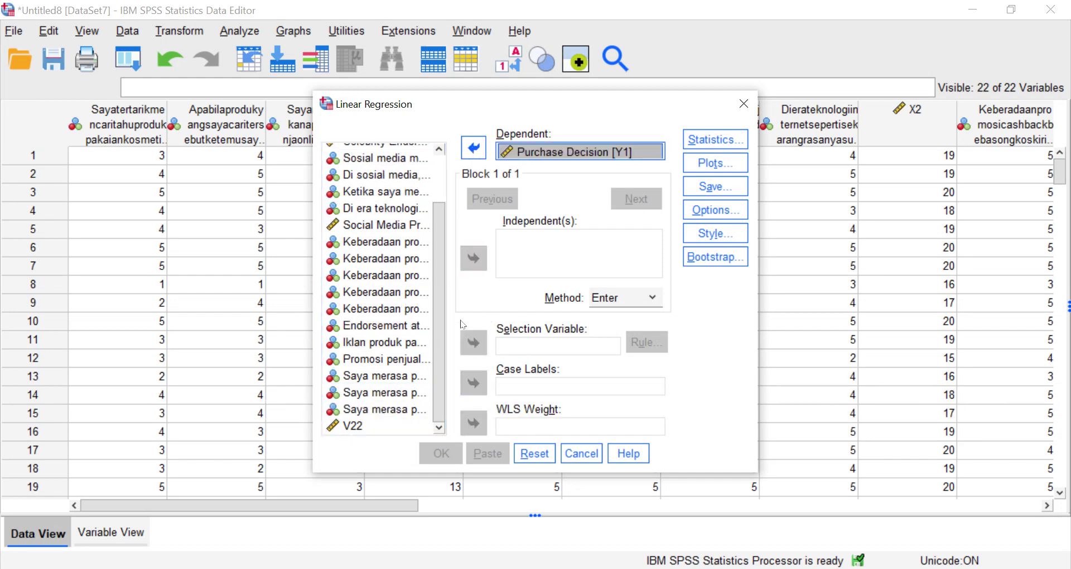
# Step: Add Celebrity Endorsement [X1] and Social Media Promotion [X2] as the regression's independent variables
pyautogui.scroll(1, 391, 254)
pyautogui.click(384, 187)
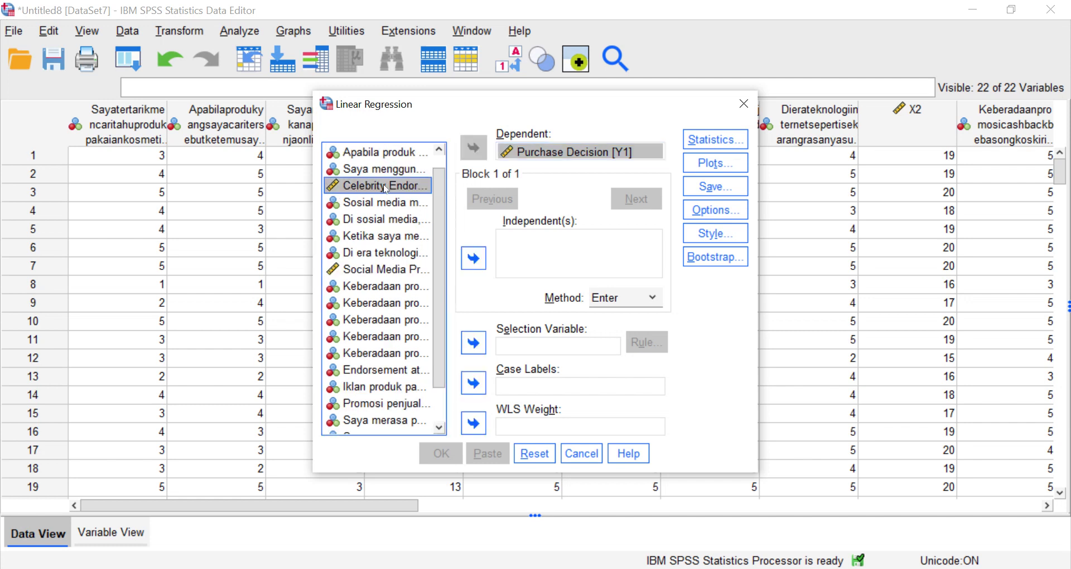
pyautogui.click(476, 264)
pyautogui.click(384, 270)
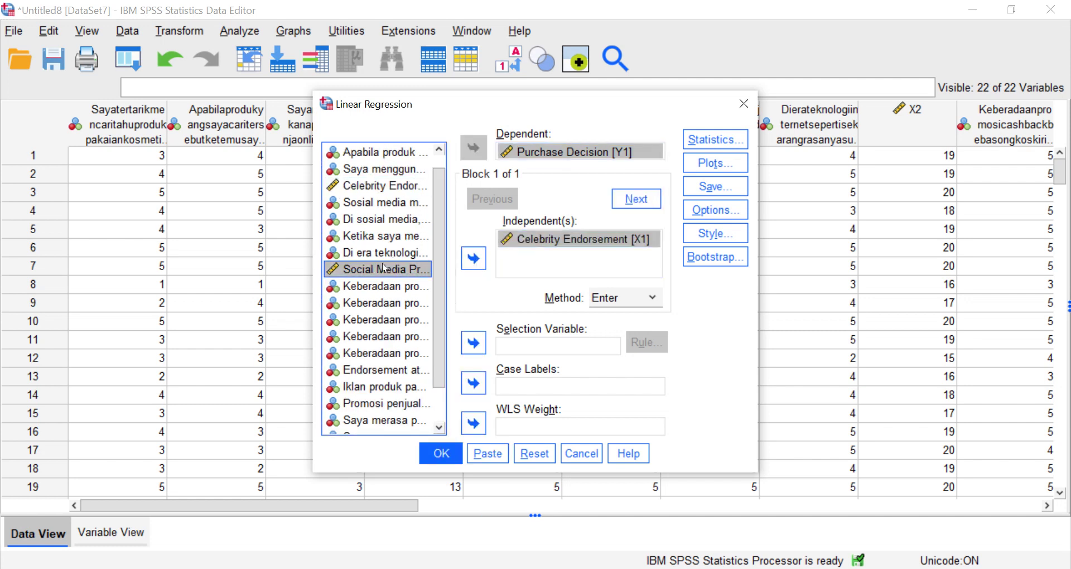
pyautogui.click(476, 260)
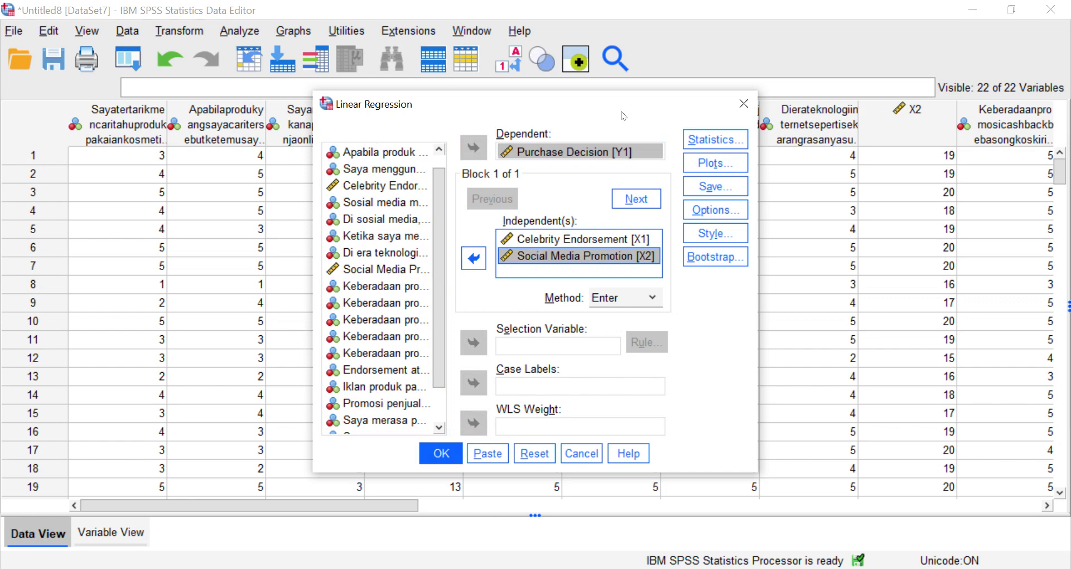
# Step: Run the regression with the Estimates and Model fit statistics, and examine the Model Summary and ANOVA tables in the output
pyautogui.click(706, 137)
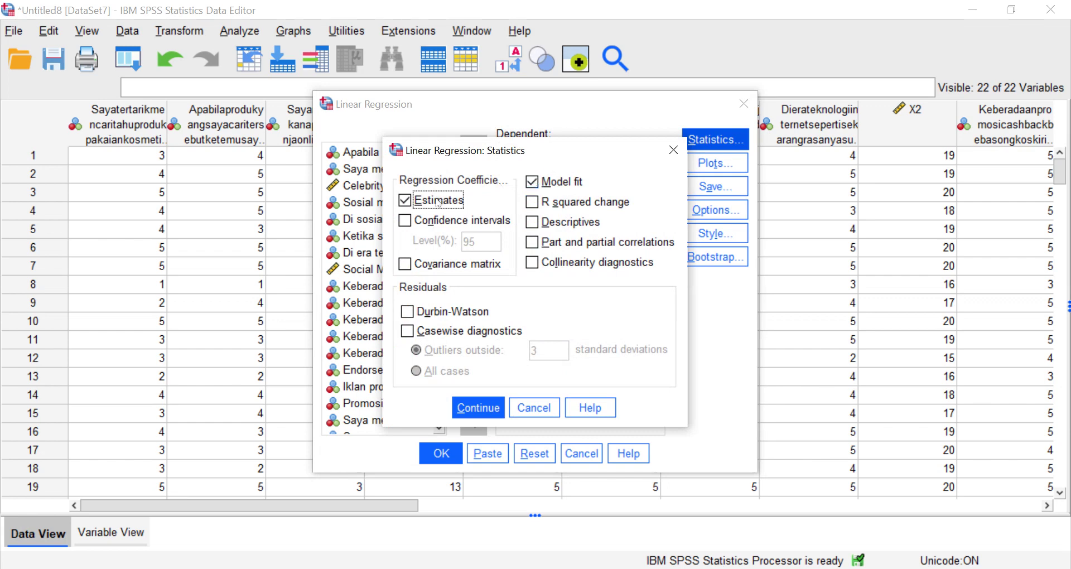
pyautogui.click(473, 409)
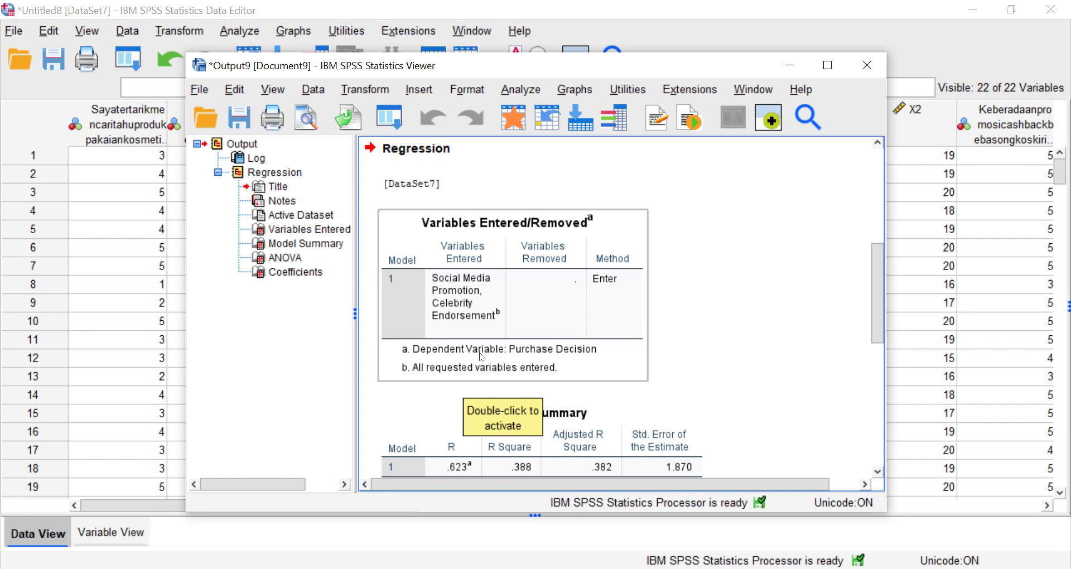
pyautogui.scroll(-3, 481, 357)
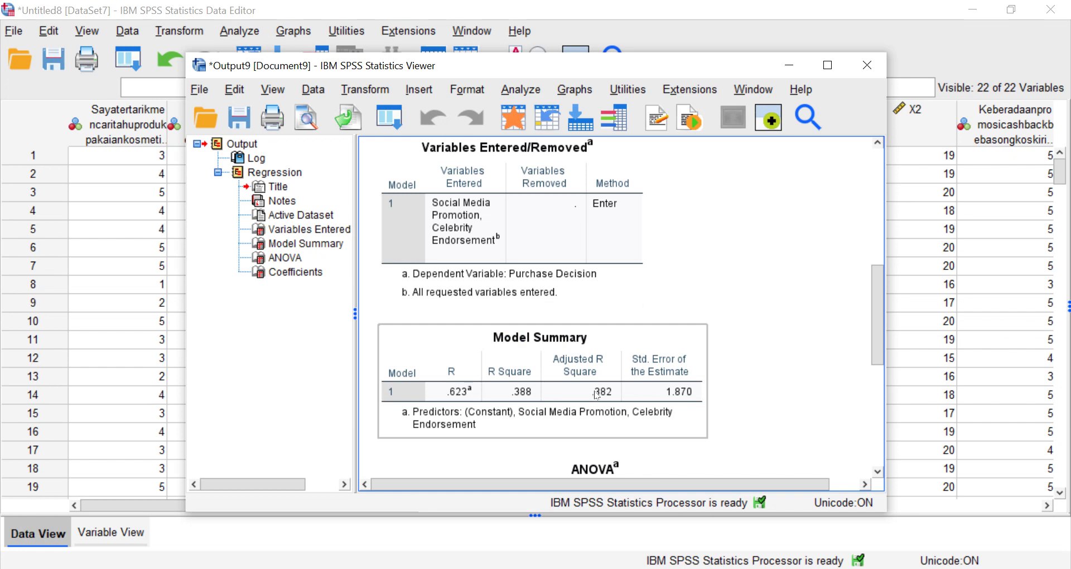
pyautogui.scroll(-3, 594, 393)
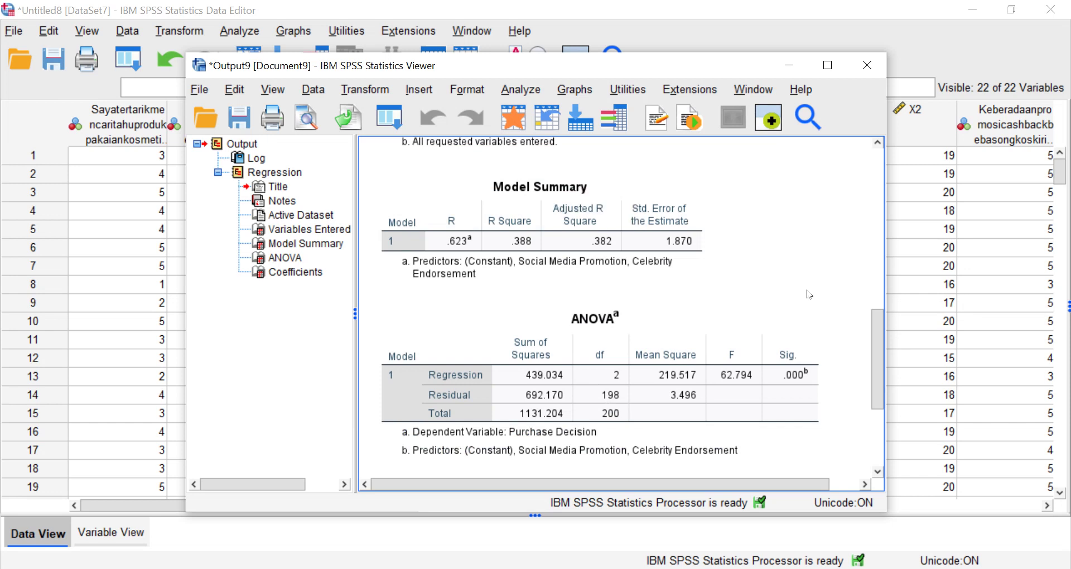
# Step: Review the Variables Entered/Removed and Model Summary tables, checking the predictors, dependent variable, R and R Square
pyautogui.scroll(-3, 820, 328)
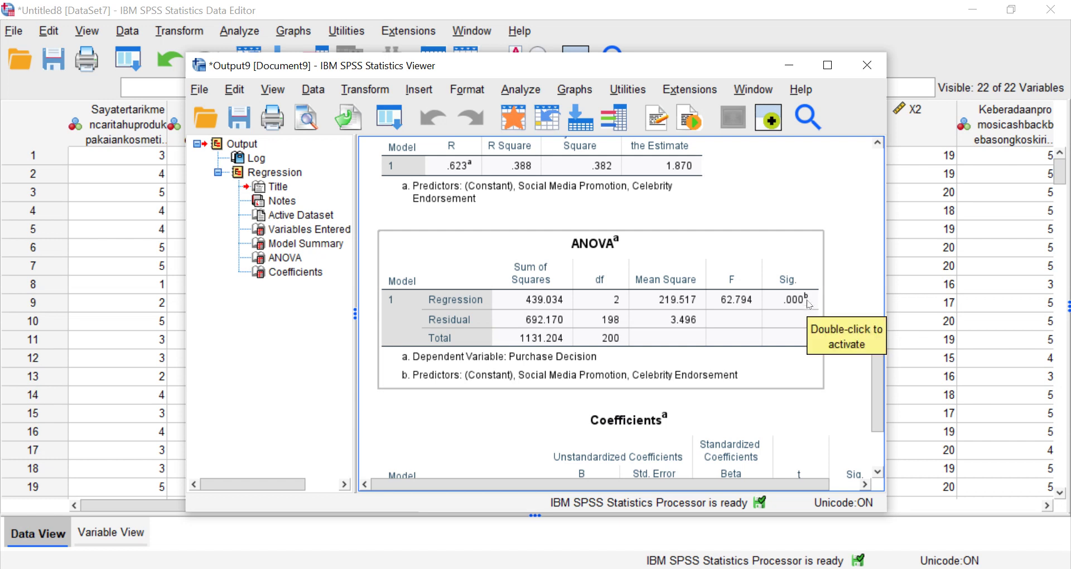
pyautogui.scroll(3, 803, 302)
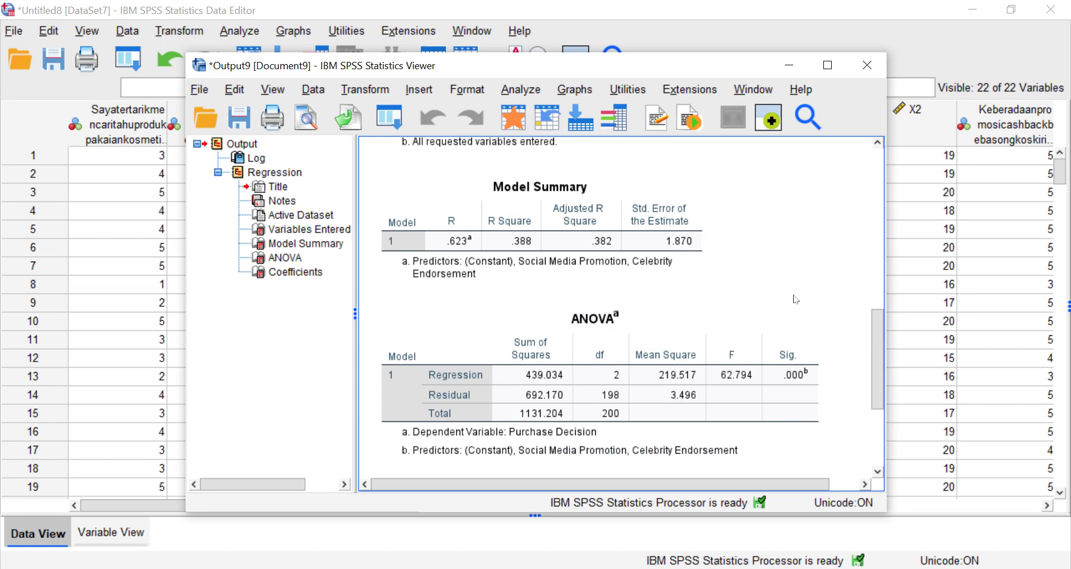
pyautogui.click(580, 262)
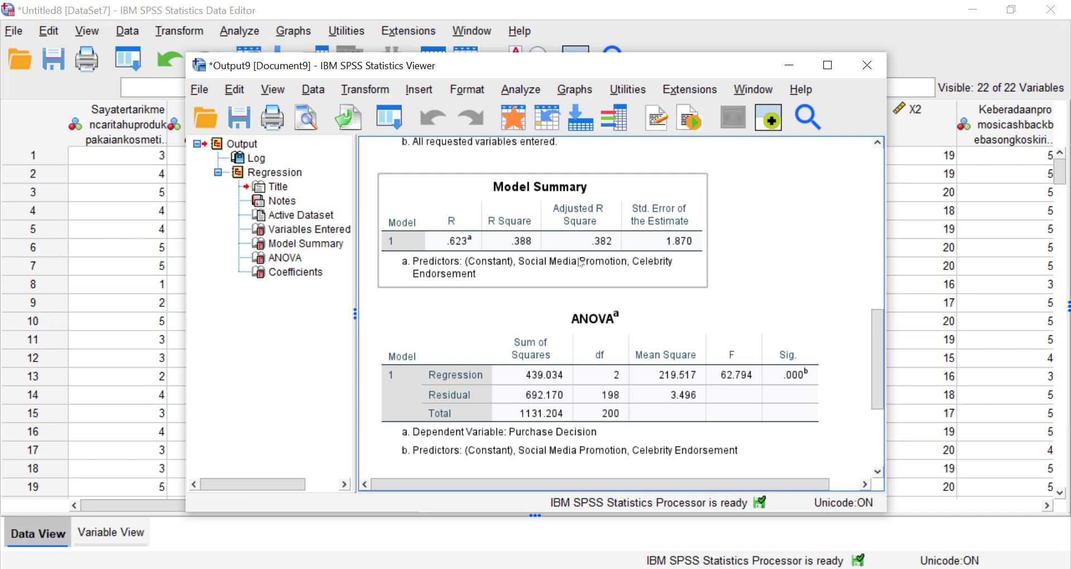
pyautogui.scroll(3, 580, 262)
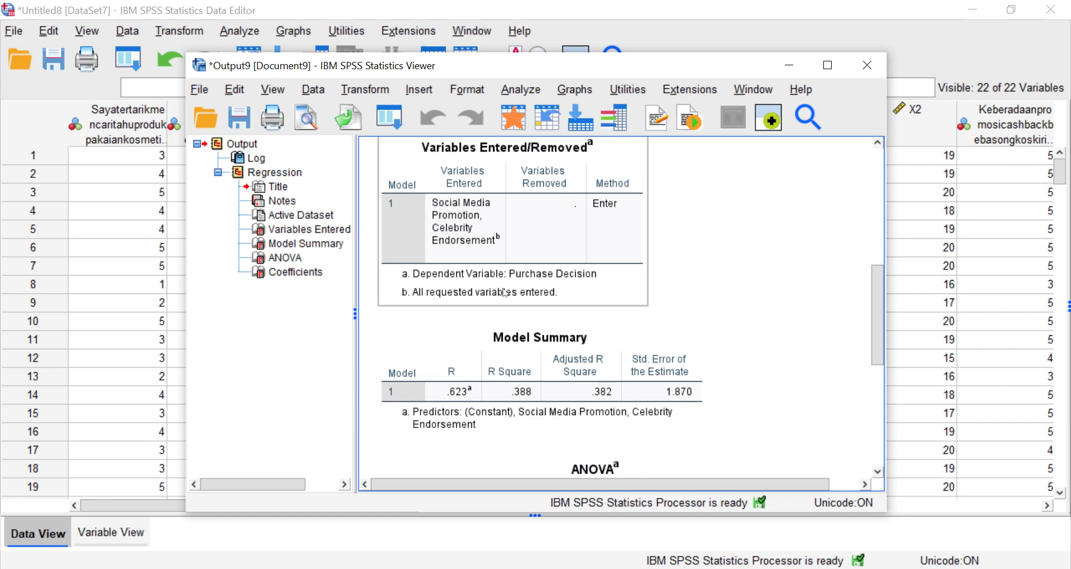
pyautogui.scroll(-5, 505, 293)
pyautogui.click(502, 292)
pyautogui.scroll(5, 502, 292)
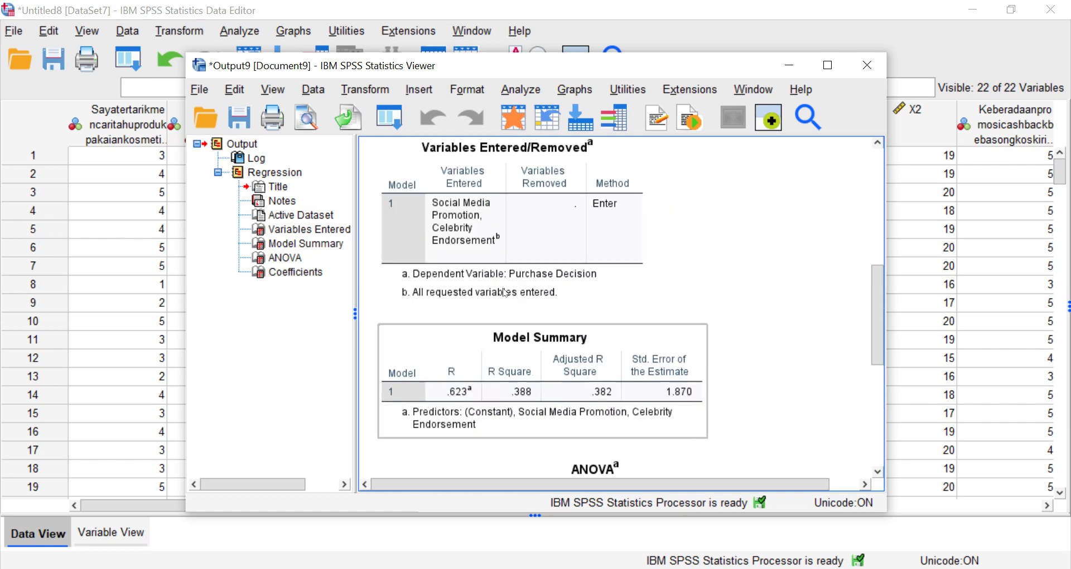
pyautogui.click(508, 290)
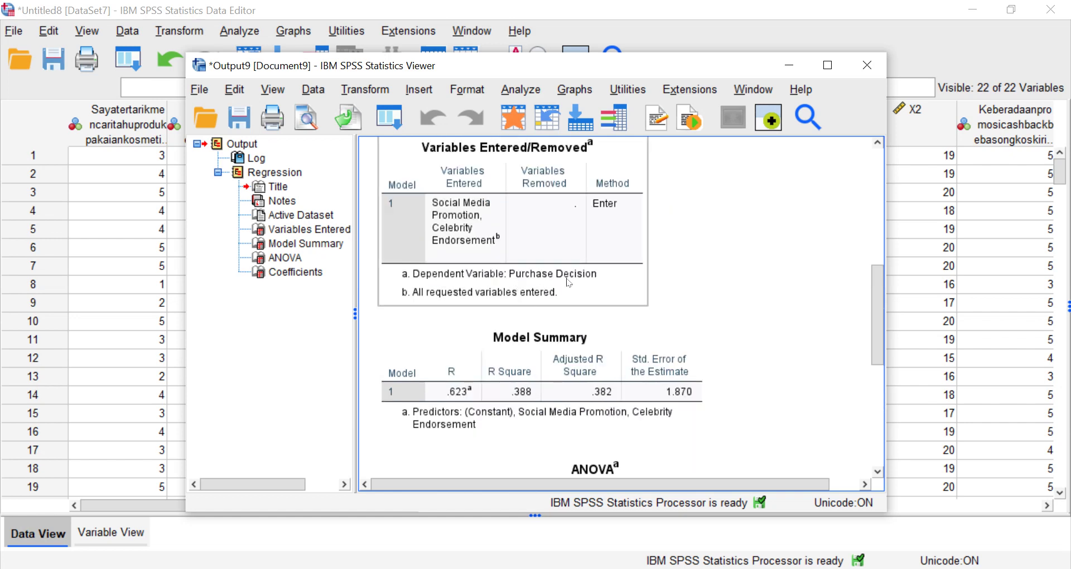
pyautogui.scroll(-3, 638, 277)
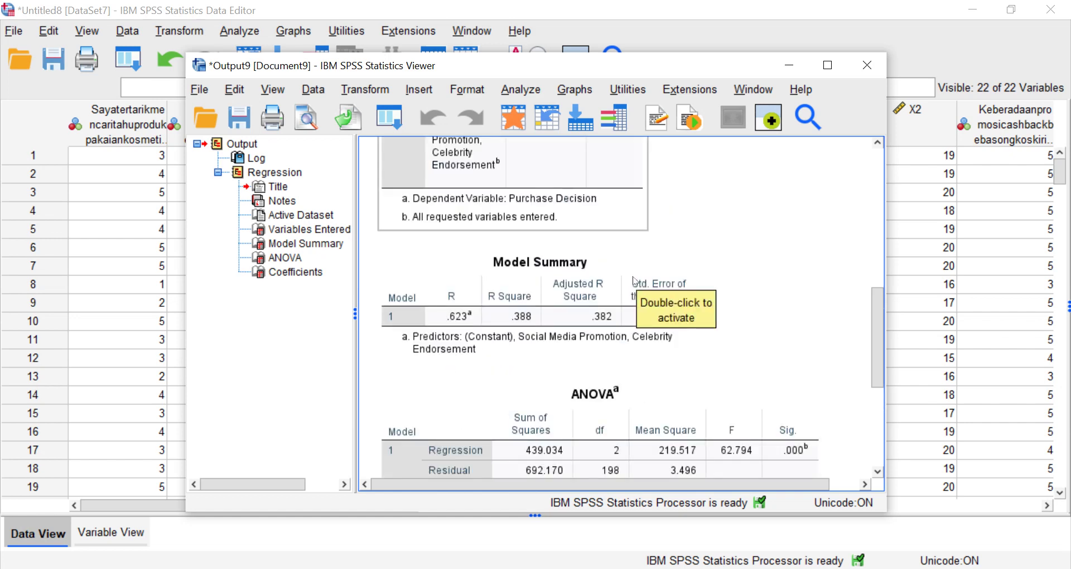
pyautogui.scroll(-3, 634, 280)
pyautogui.click(588, 272)
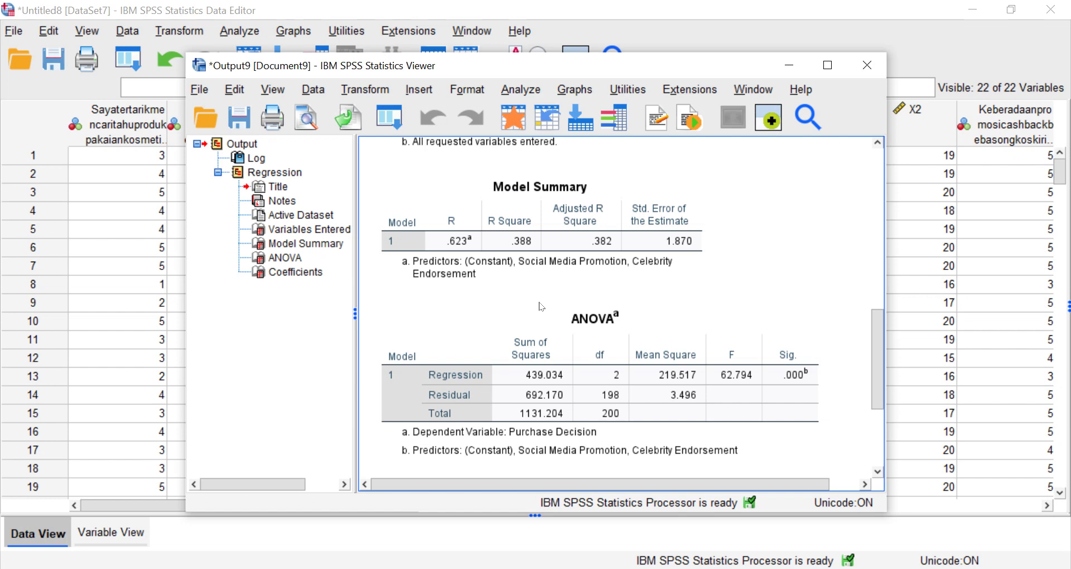
# Step: Glance over the Coefficients table and examine the F and Sig. values in the ANOVA table
pyautogui.scroll(-4, 541, 306)
pyautogui.scroll(-1, 616, 302)
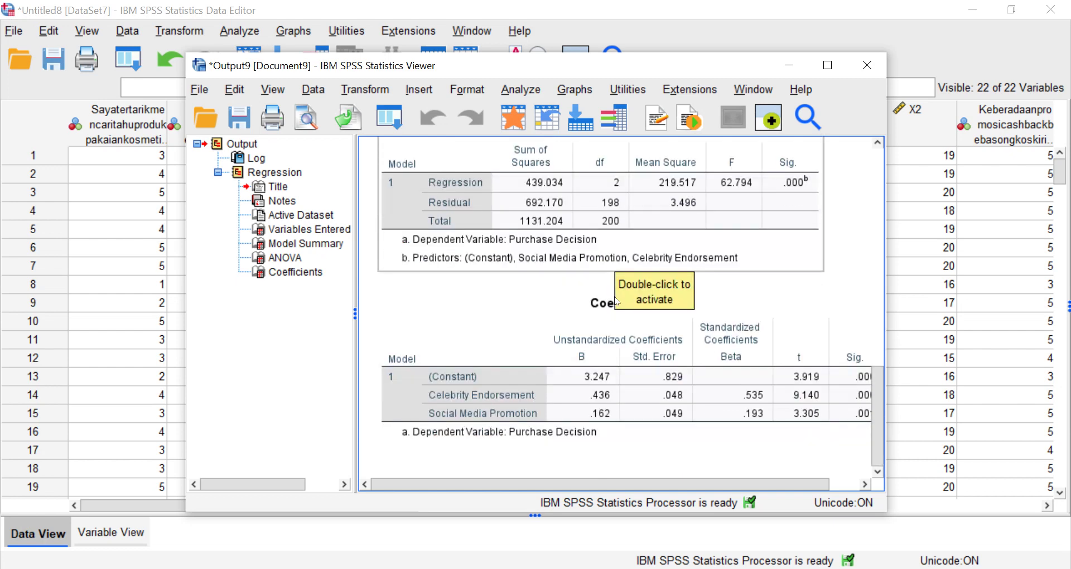
pyautogui.click(617, 302)
pyautogui.scroll(1, 616, 302)
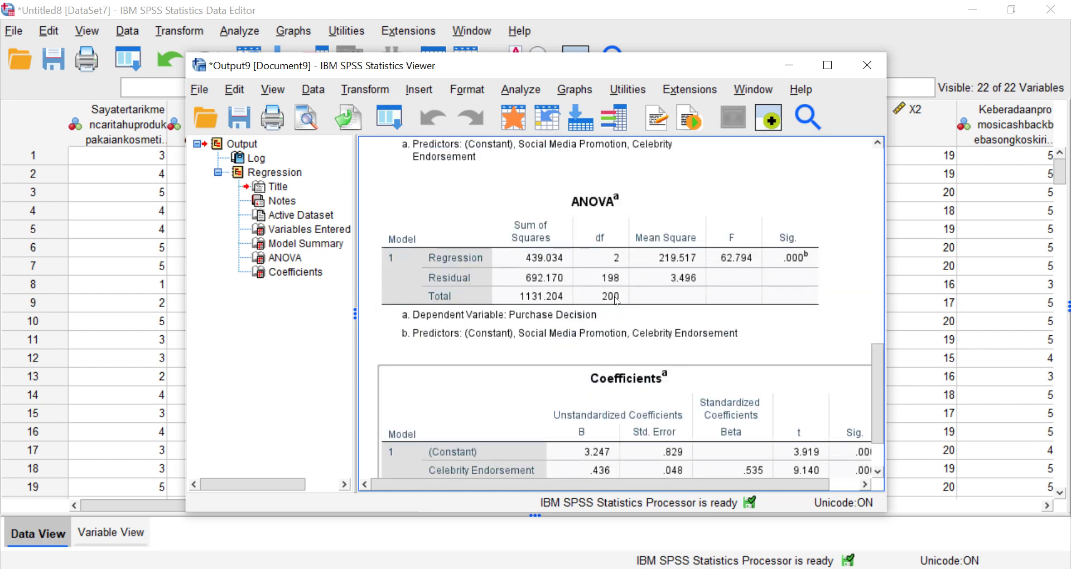
pyautogui.click(680, 307)
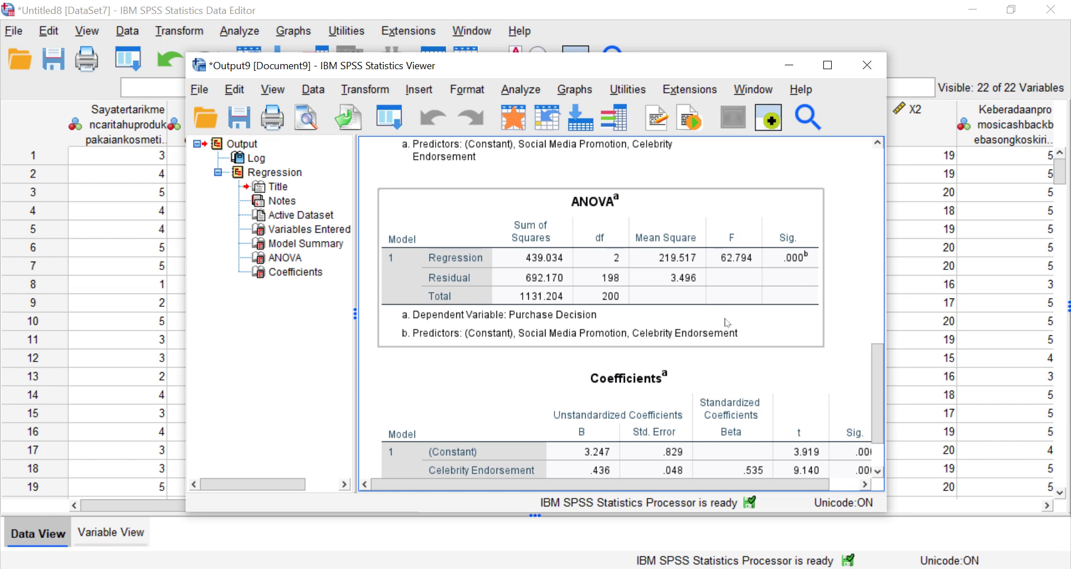
# Step: Check the F Tabel formula (K; n-k) in the Word document and switch to tabel-f-0-05.pdf in the browser
pyautogui.hotkey('alt', 'Tab')
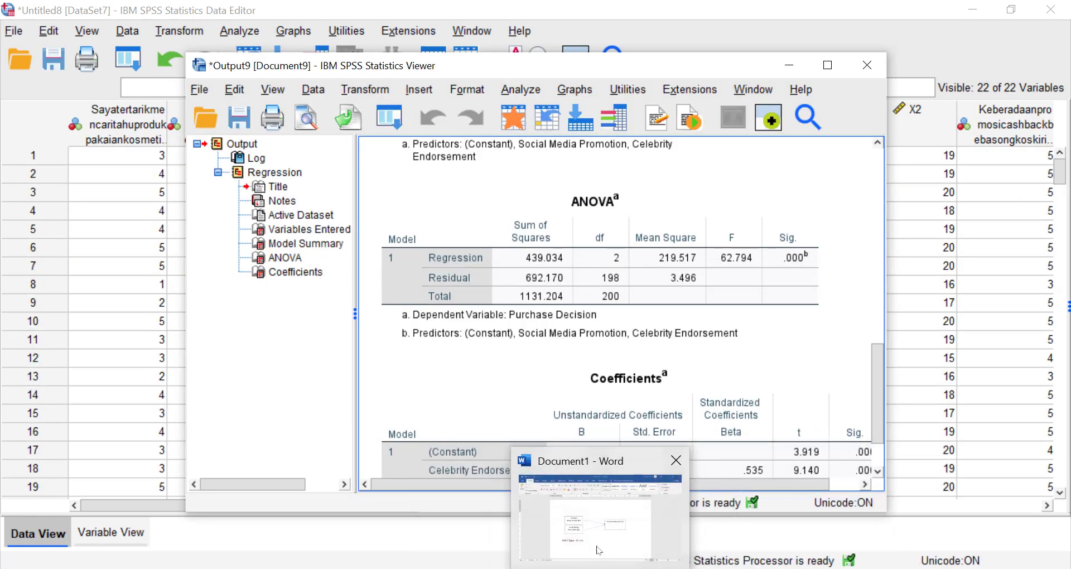
pyautogui.click(598, 544)
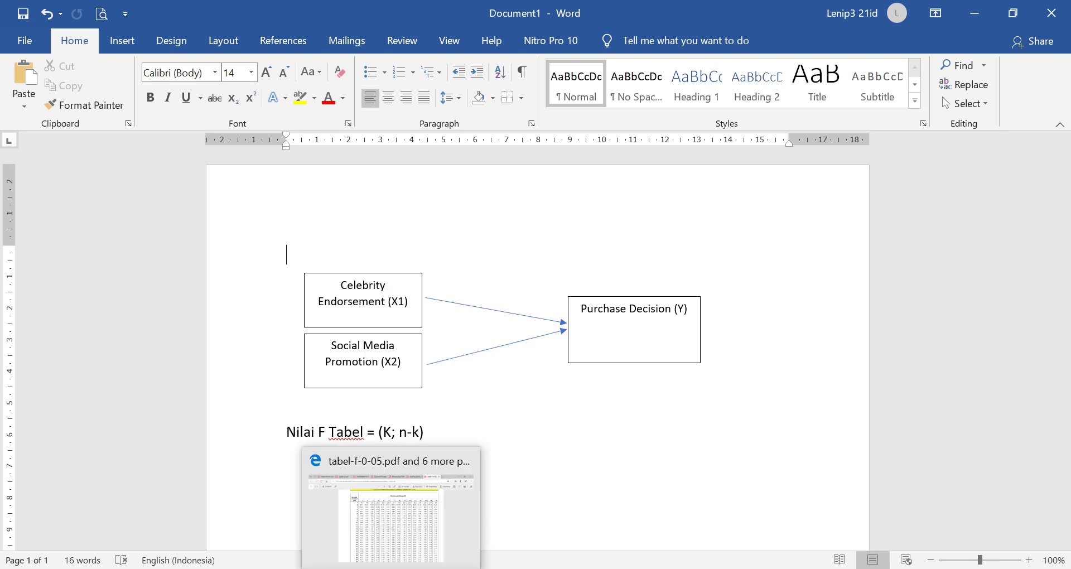
pyautogui.click(390, 510)
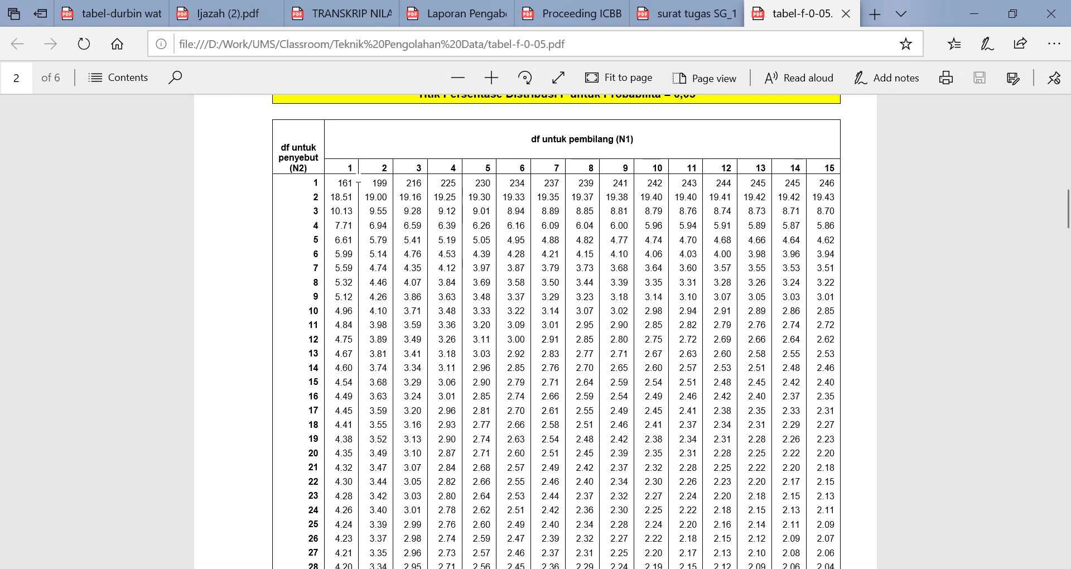
# Step: Find and highlight the critical F value for N1 = 2 and N2 = 199 in the 0.05 distribution table
pyautogui.scroll(-20, 383, 166)
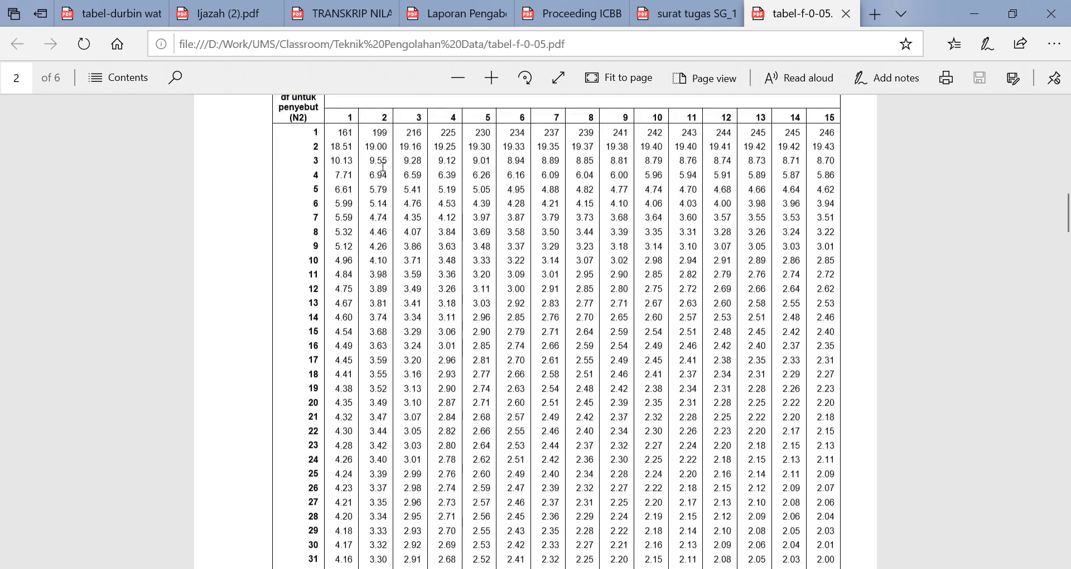
pyautogui.scroll(-10, 384, 167)
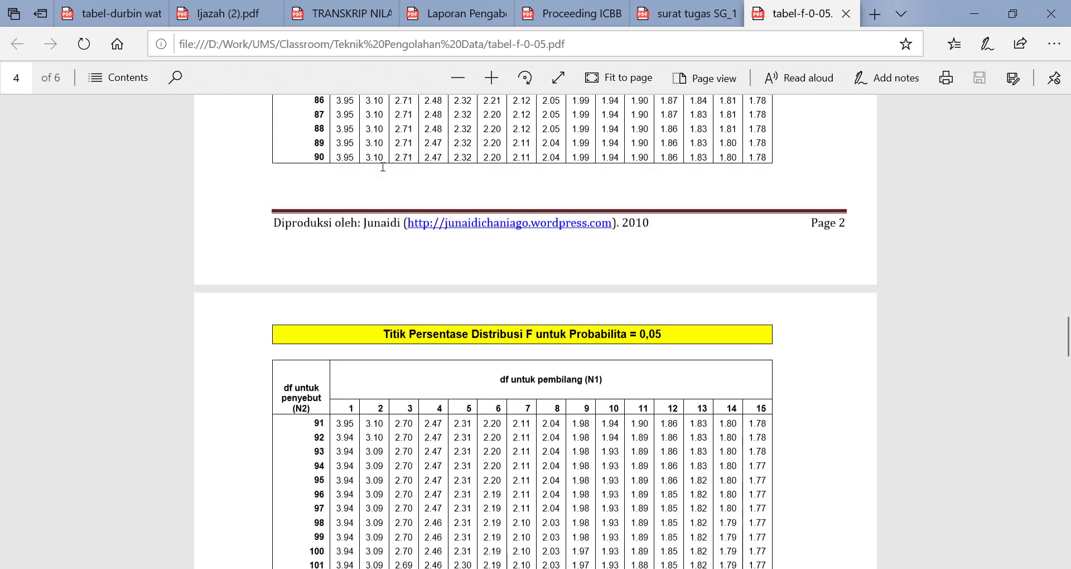
pyautogui.scroll(-10, 383, 167)
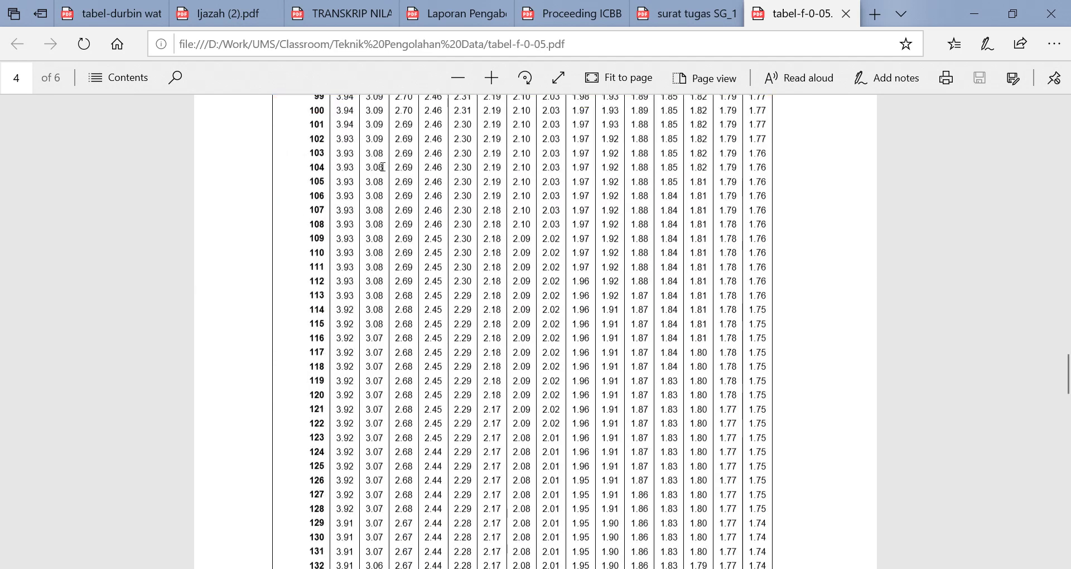
pyautogui.scroll(-10, 383, 166)
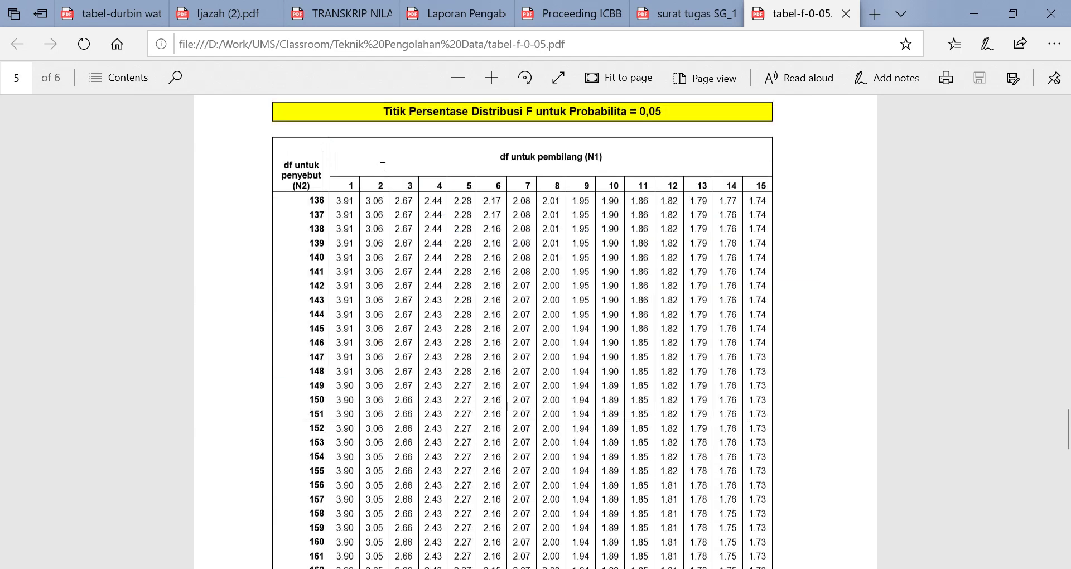
pyautogui.scroll(-10, 383, 167)
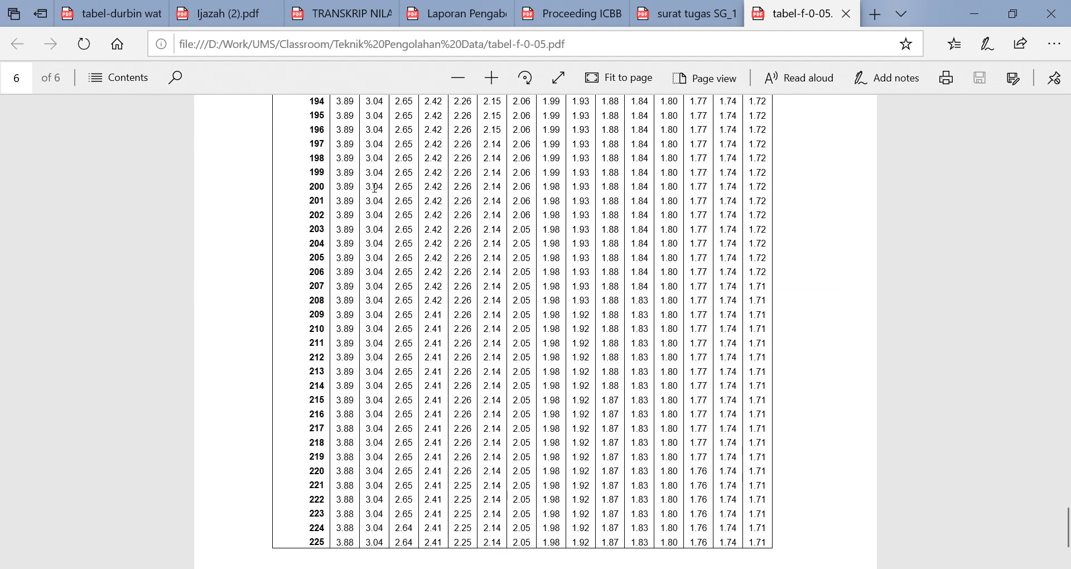
pyautogui.moveTo(366, 172); pyautogui.dragTo(386, 173)
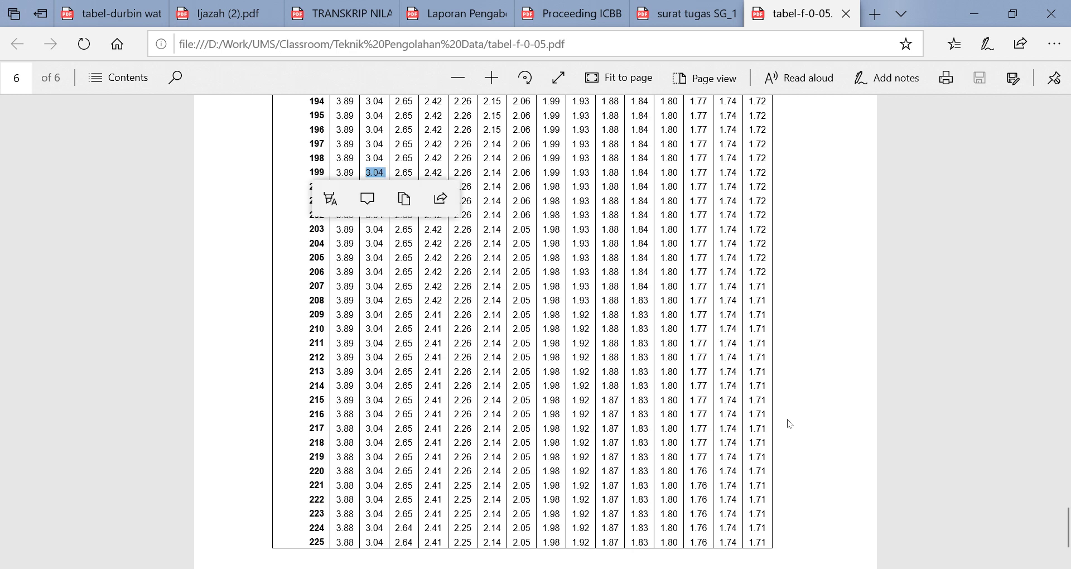
# Step: Return to the SPSS output and check the ANOVA table's F value against the critical F value
pyautogui.moveTo(679, 566)
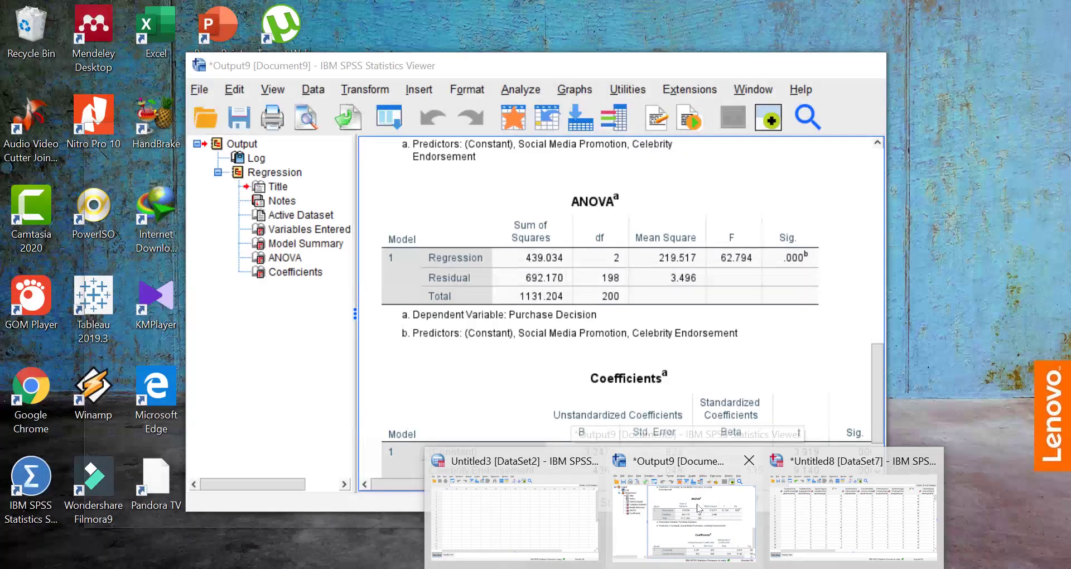
pyautogui.click(698, 508)
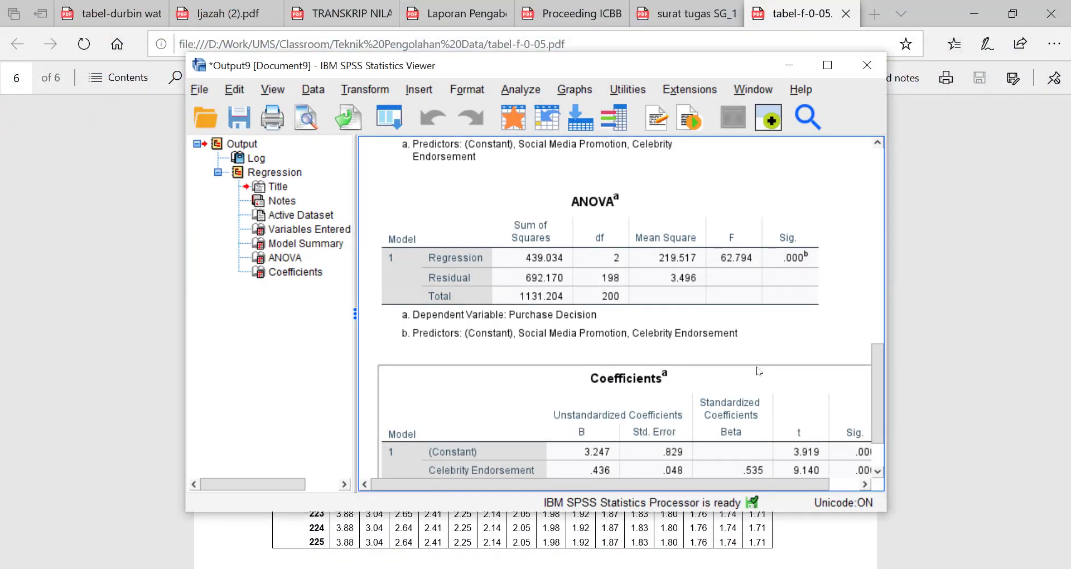
pyautogui.click(761, 313)
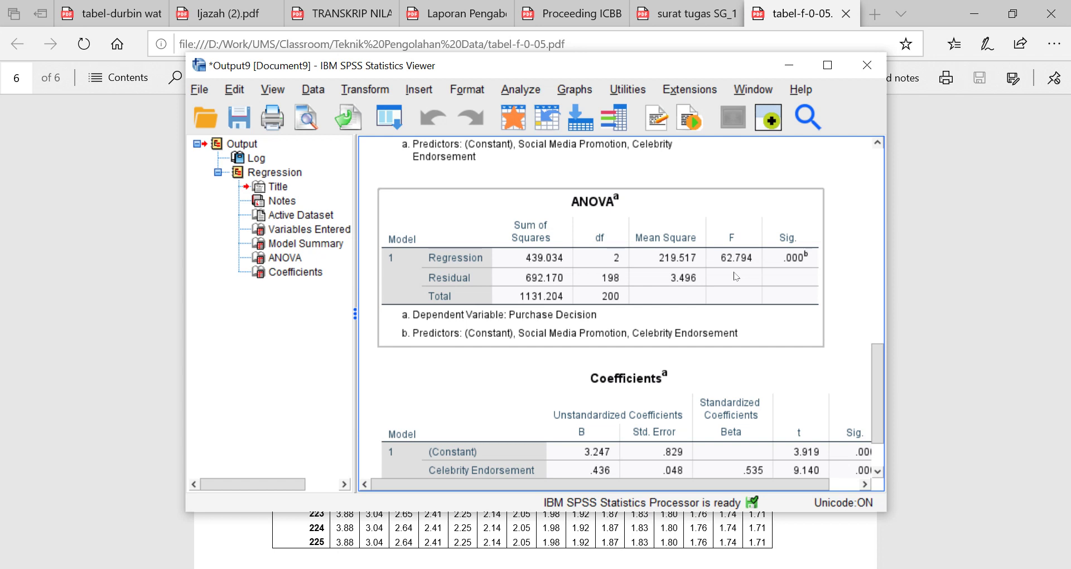
pyautogui.scroll(-3, 736, 281)
pyautogui.scroll(6, 734, 280)
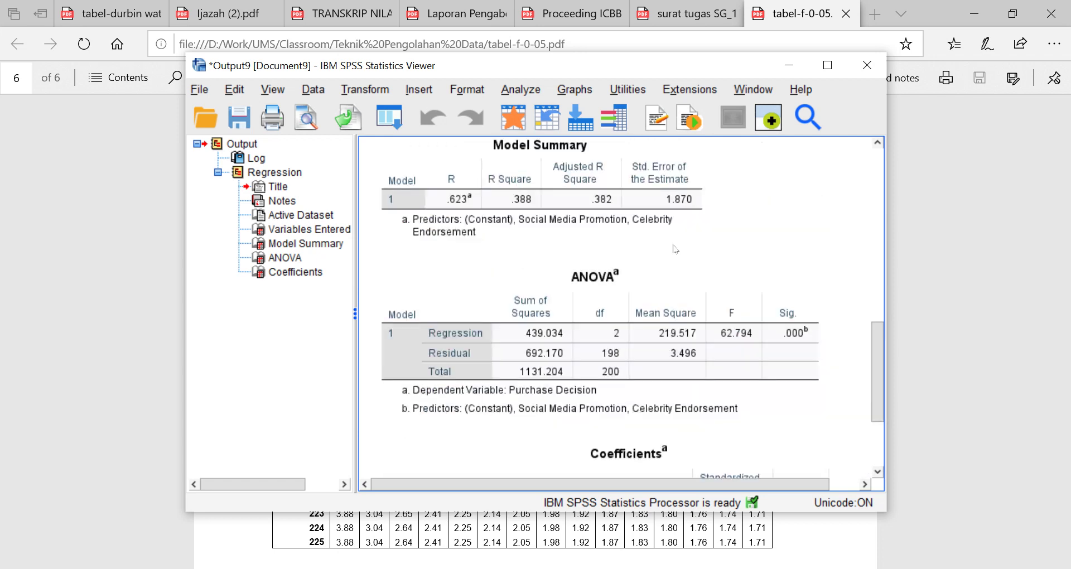
pyautogui.click(669, 287)
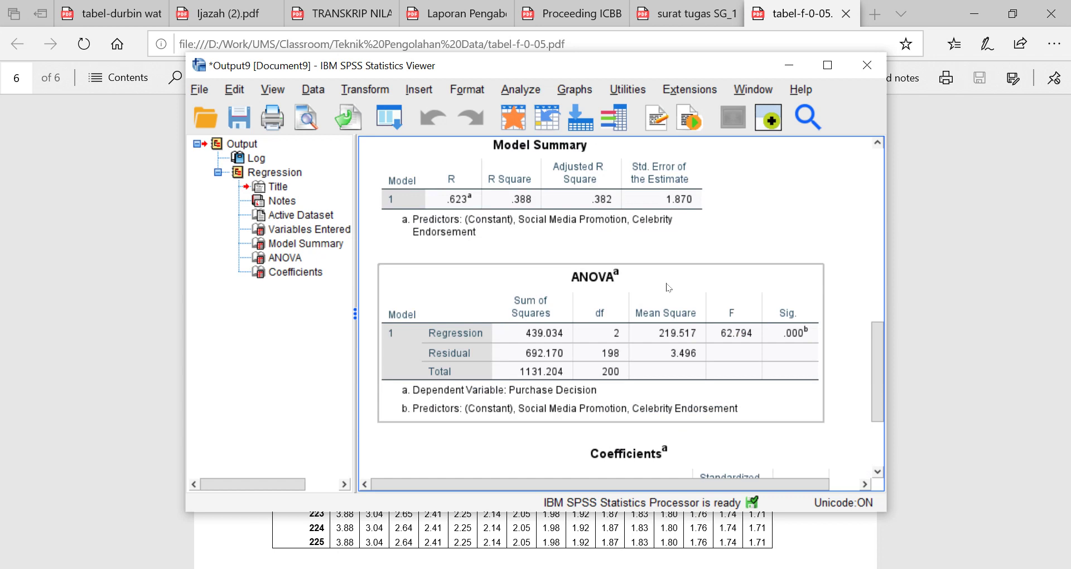
# Step: Examine the full Coefficients table, including the Sig. values for Celebrity Endorsement and Social Media Promotion
pyautogui.scroll(-6, 671, 287)
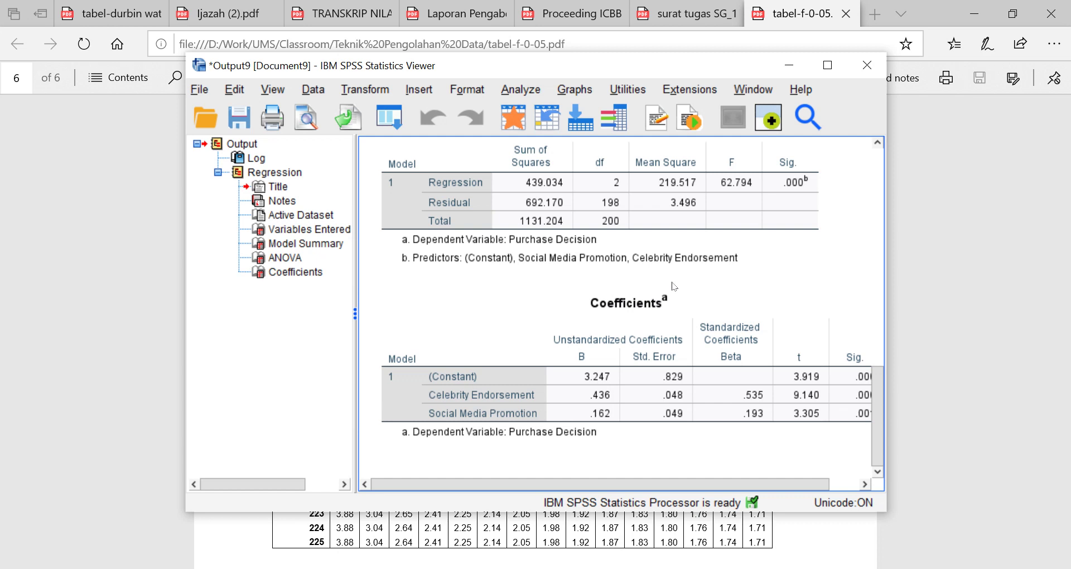
pyautogui.click(616, 221)
pyautogui.click(540, 345)
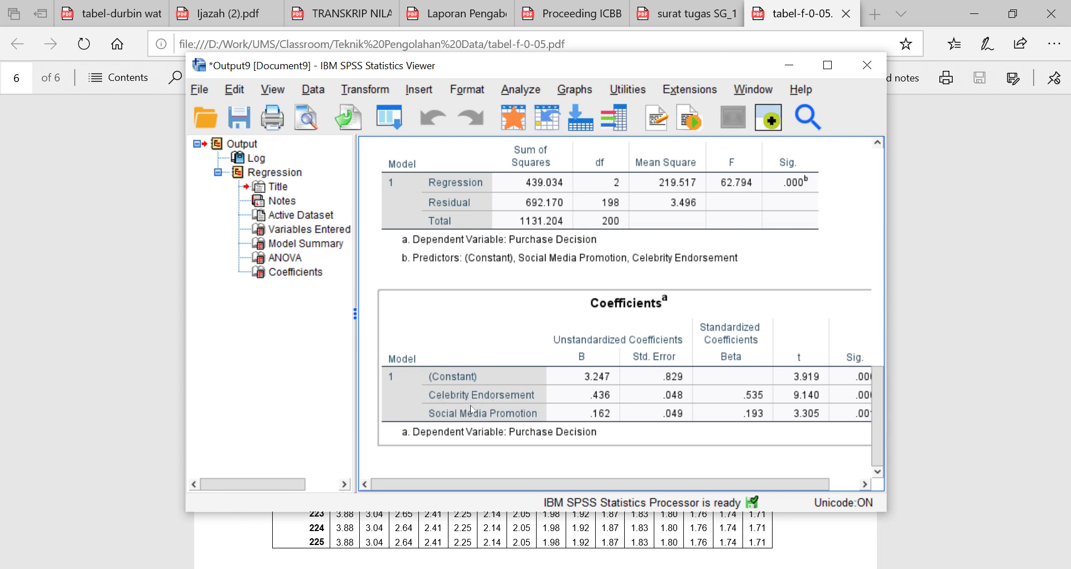
pyautogui.click(543, 489)
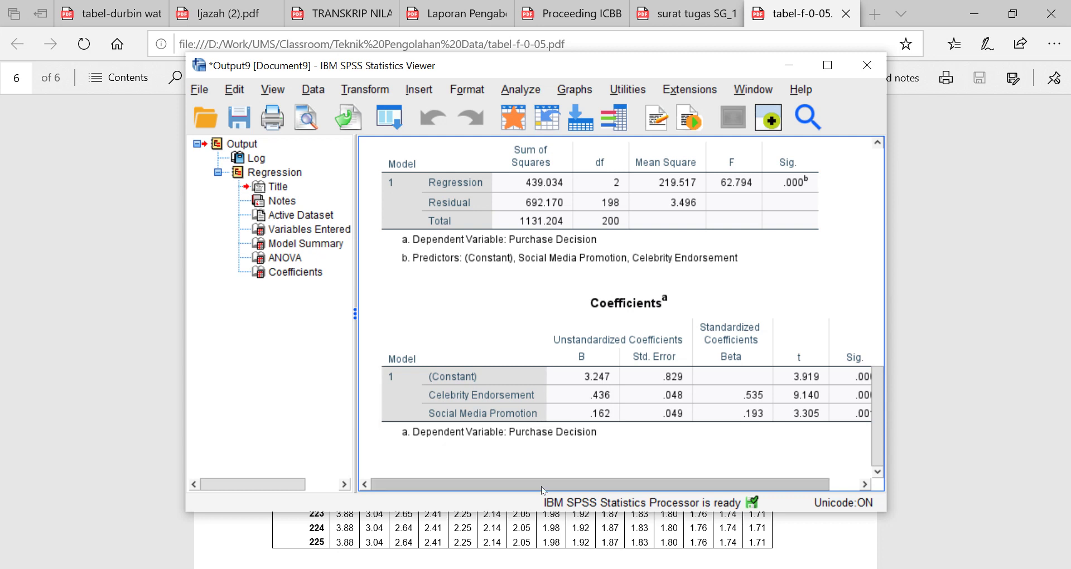
pyautogui.moveTo(544, 490); pyautogui.dragTo(614, 491)
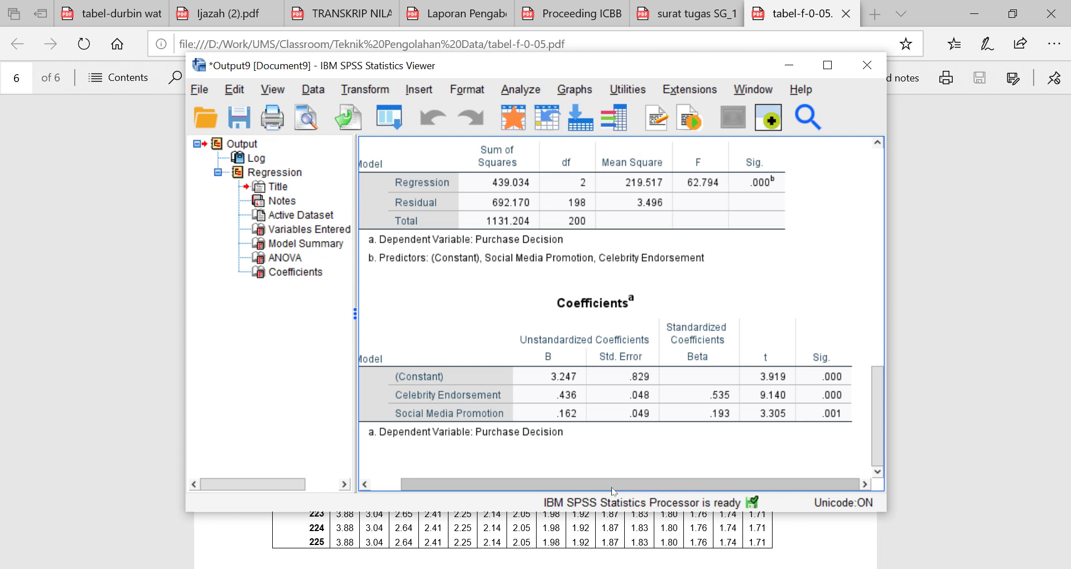
pyautogui.click(640, 338)
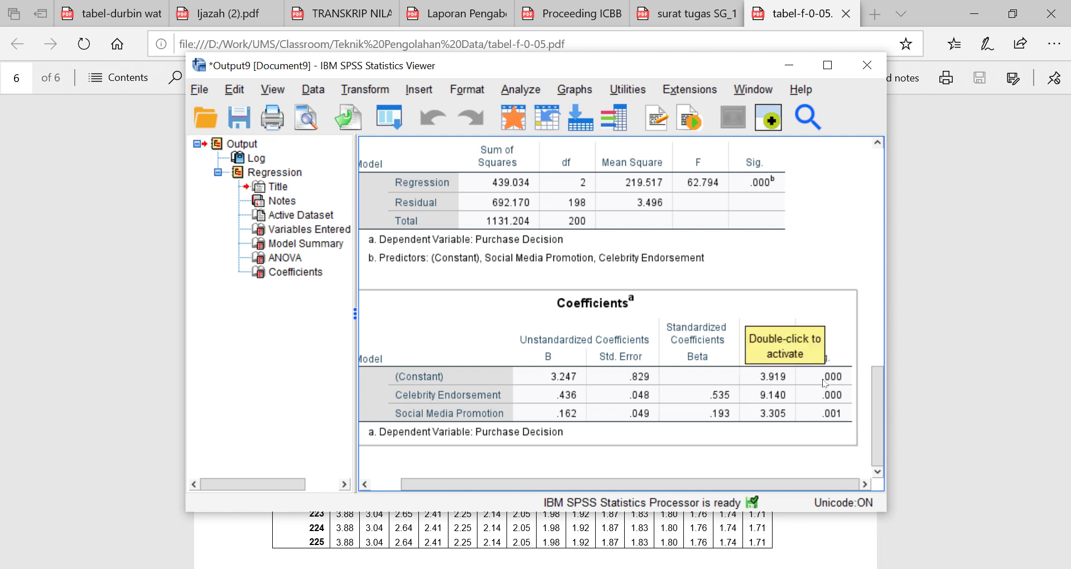
pyautogui.click(831, 287)
pyautogui.click(839, 385)
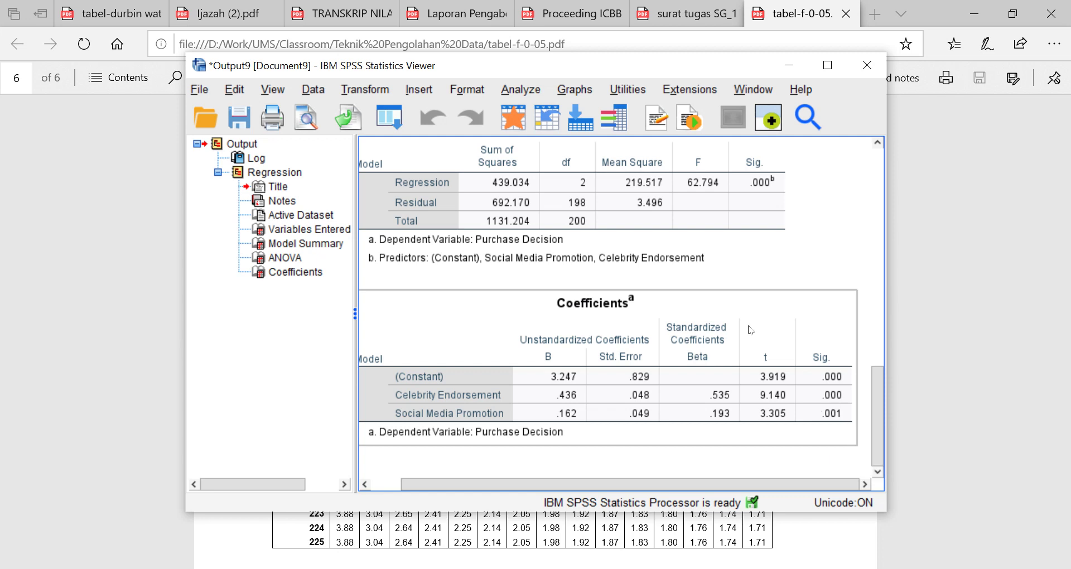
# Step: Examine the t values of both predictors in the Coefficients table, and go back to the ANOVA and Model Summary tables
pyautogui.click(731, 205)
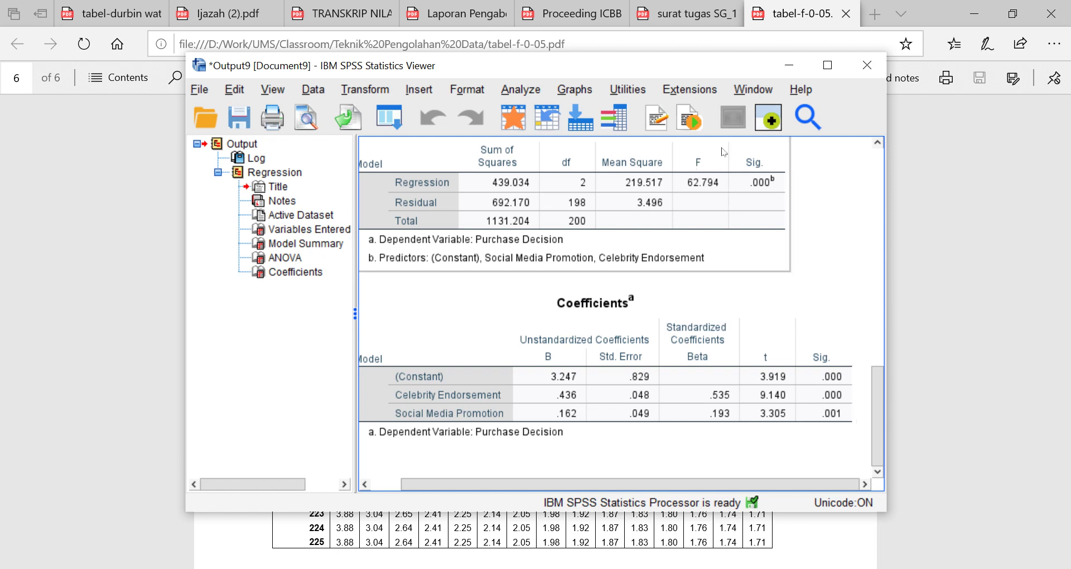
pyautogui.click(727, 345)
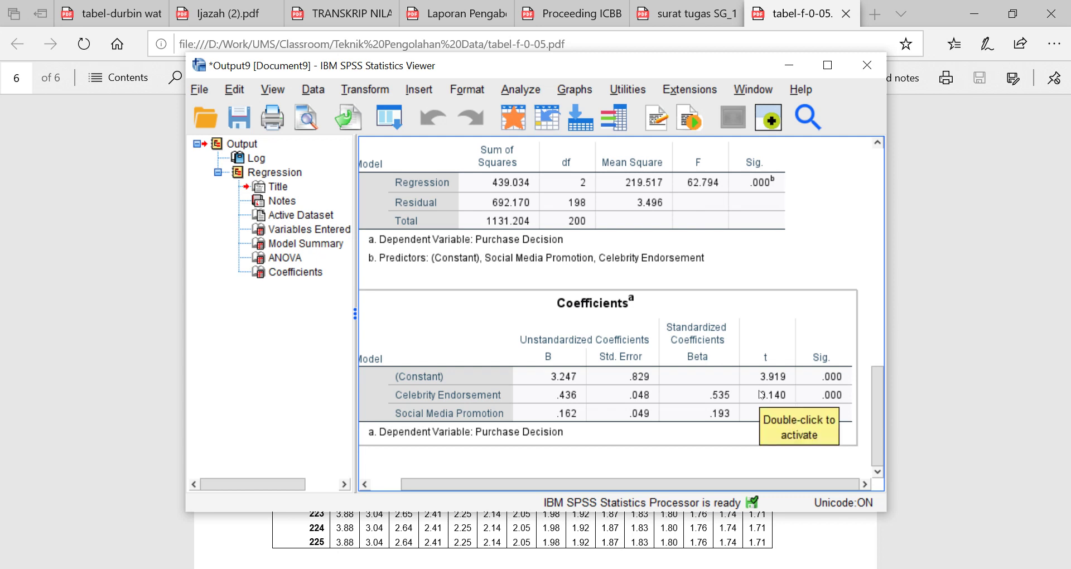
pyautogui.click(758, 461)
pyautogui.click(759, 425)
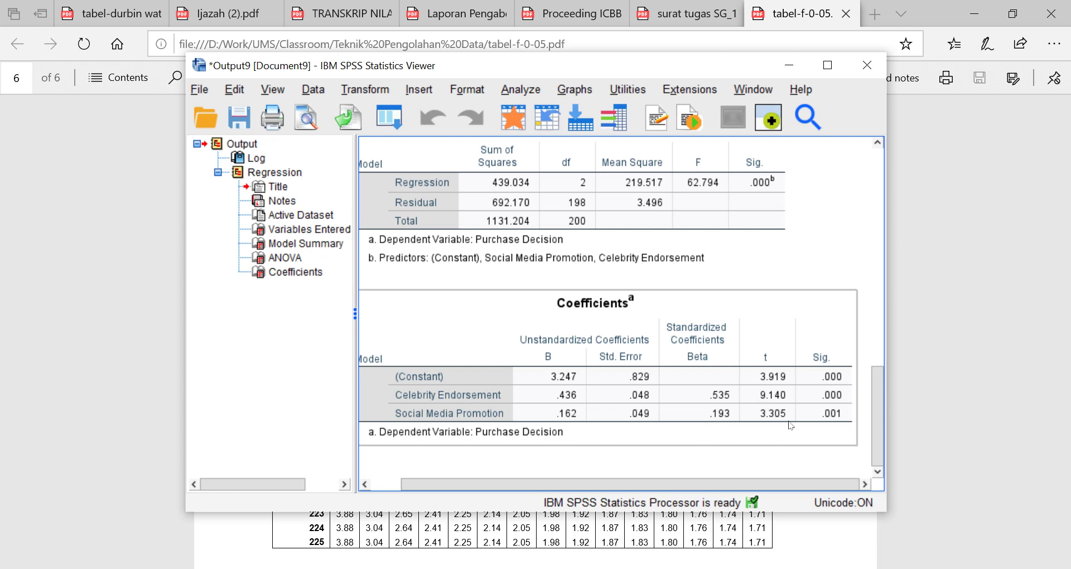
pyautogui.scroll(3, 767, 311)
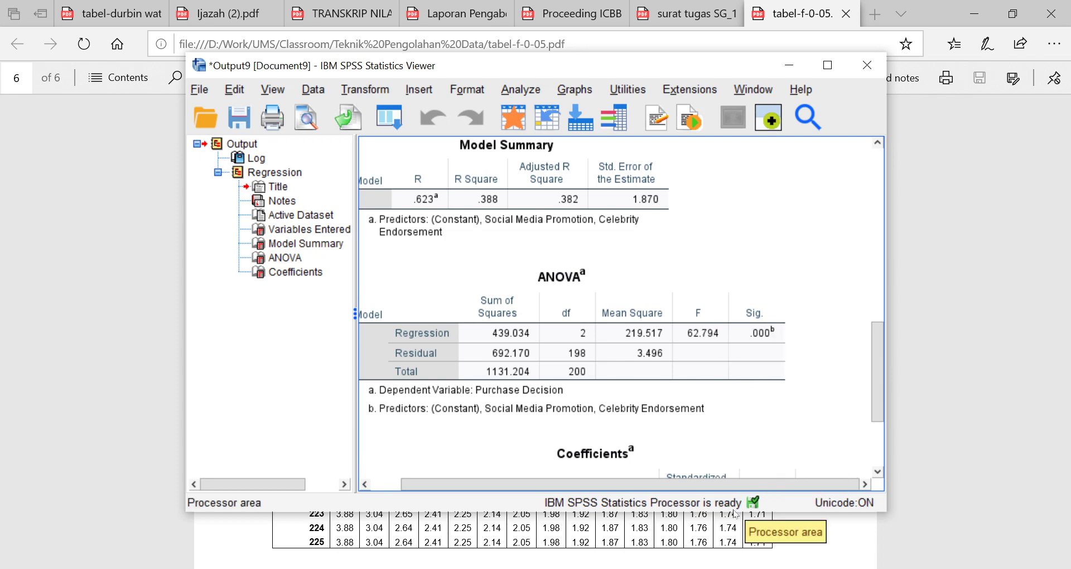
# Step: Switch to the Word document and draw a double bracket about 4.69 cm high and 4.5 cm wide around the X1 and X2 boxes
pyautogui.click(617, 564)
pyautogui.hotkey('alt', 'Tab')
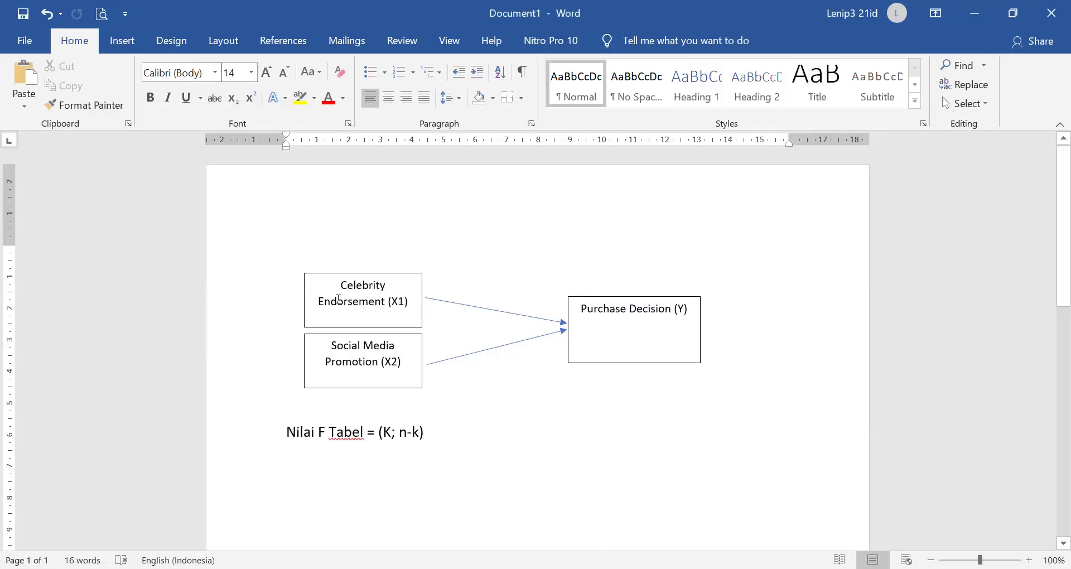
pyautogui.click(122, 42)
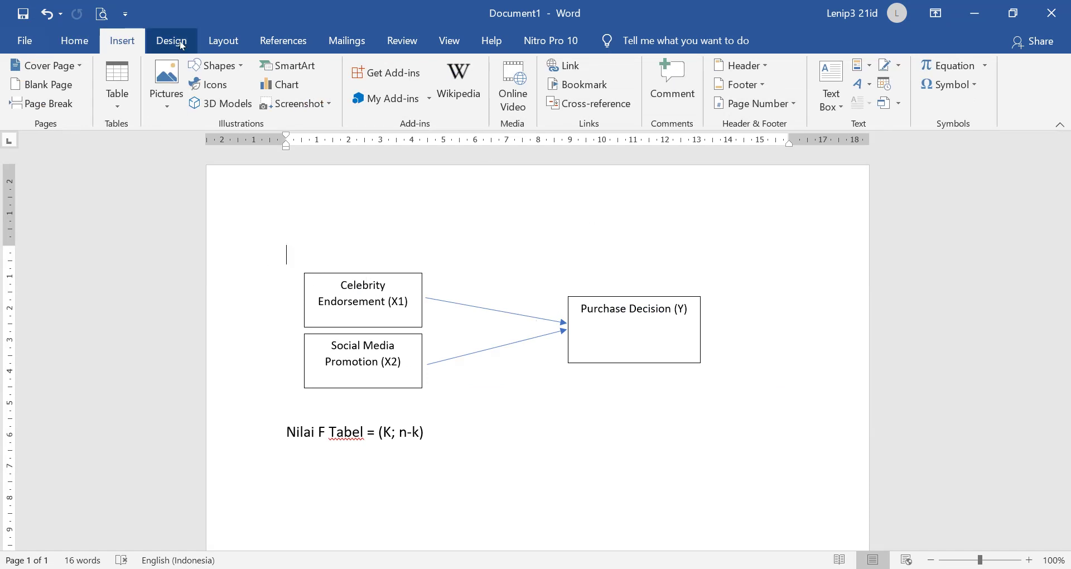
pyautogui.click(229, 78)
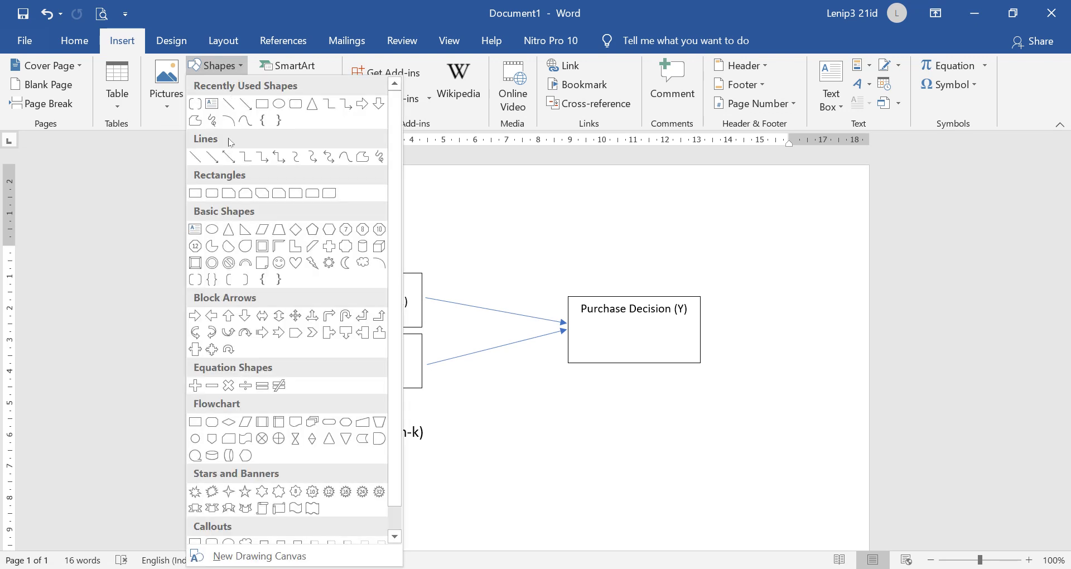
pyautogui.click(195, 103)
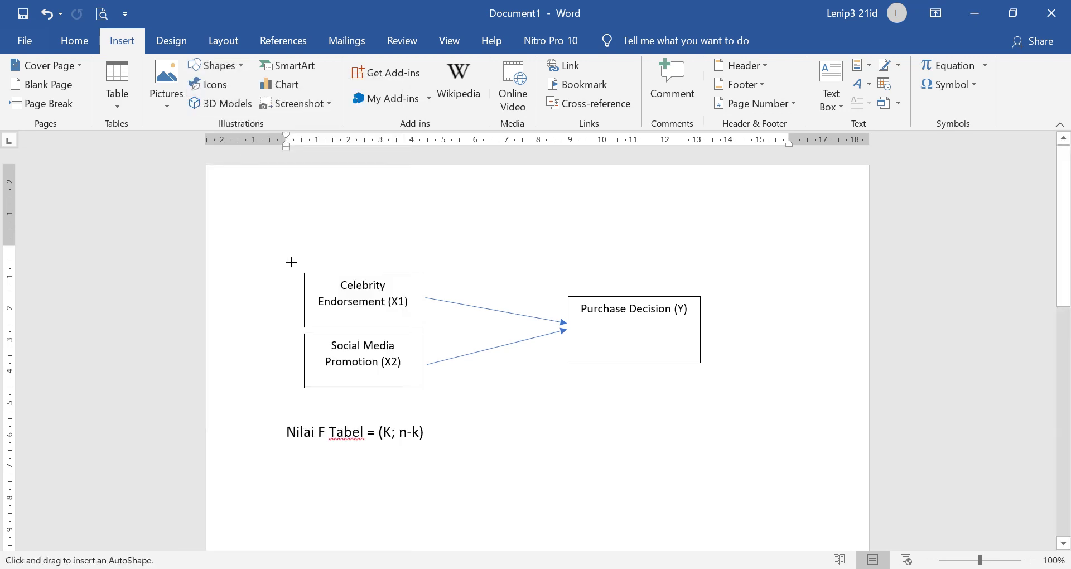
pyautogui.moveTo(291, 262)
pyautogui.mouseDown()
pyautogui.moveTo(310, 320)
pyautogui.moveTo(345, 365)
pyautogui.moveTo(387, 399)
pyautogui.moveTo(433, 411)
pyautogui.mouseUp()
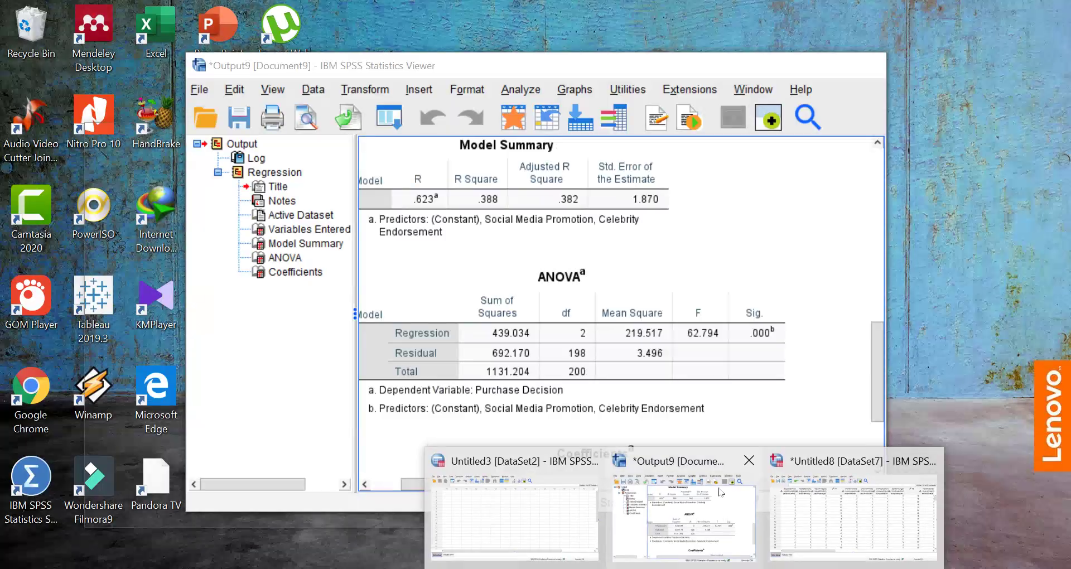
# Step: Return to the SPSS output and examine the Variables Entered/Removed table and the R Square values in the Model Summary
pyautogui.click(700, 485)
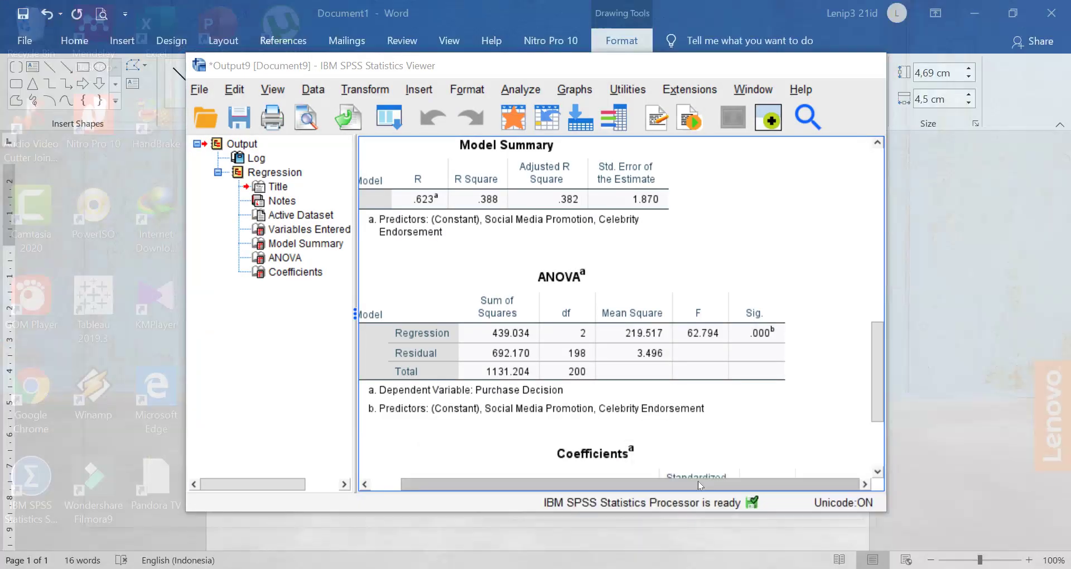
pyautogui.scroll(5, 670, 407)
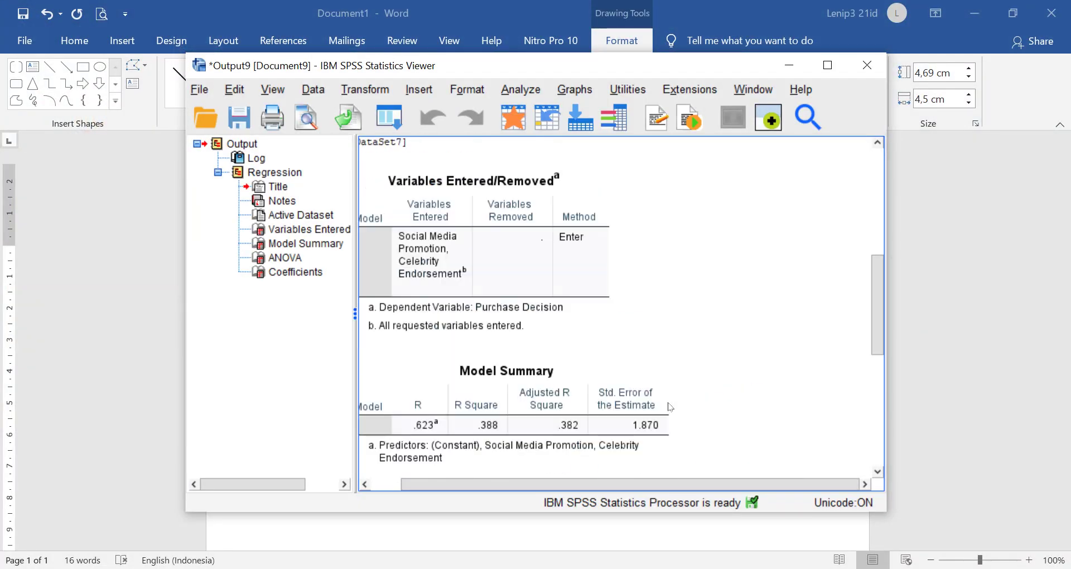
pyautogui.click(488, 383)
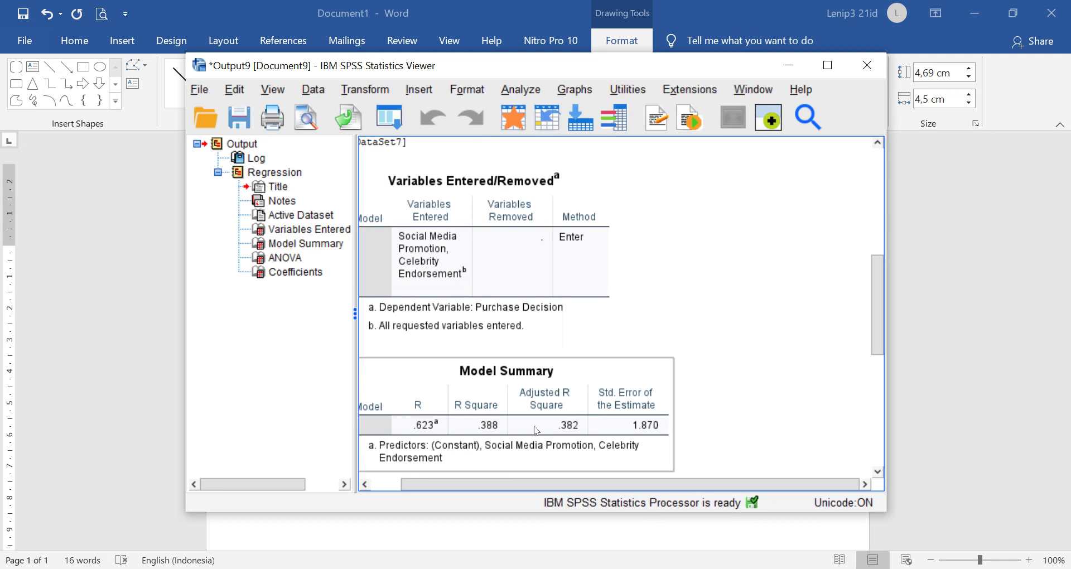
pyautogui.moveTo(519, 484); pyautogui.dragTo(490, 485)
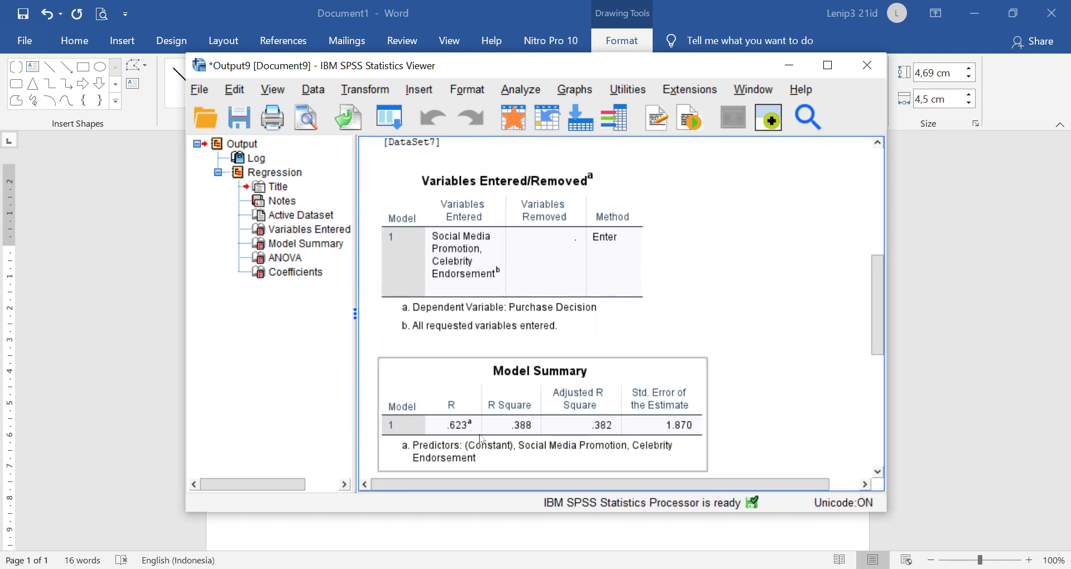
pyautogui.scroll(2, 478, 369)
pyautogui.click(478, 369)
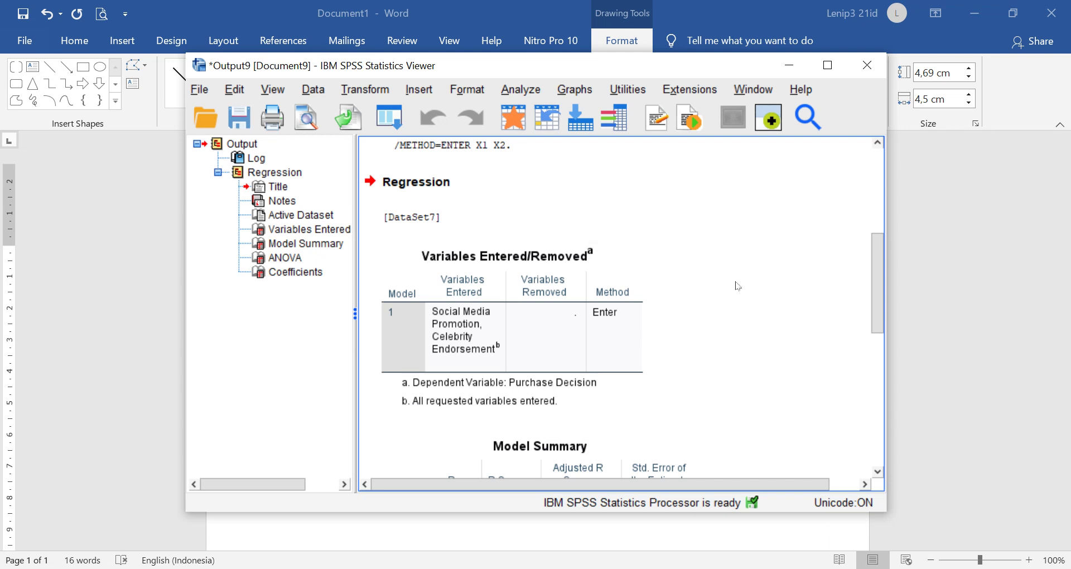
pyautogui.scroll(-3, 736, 285)
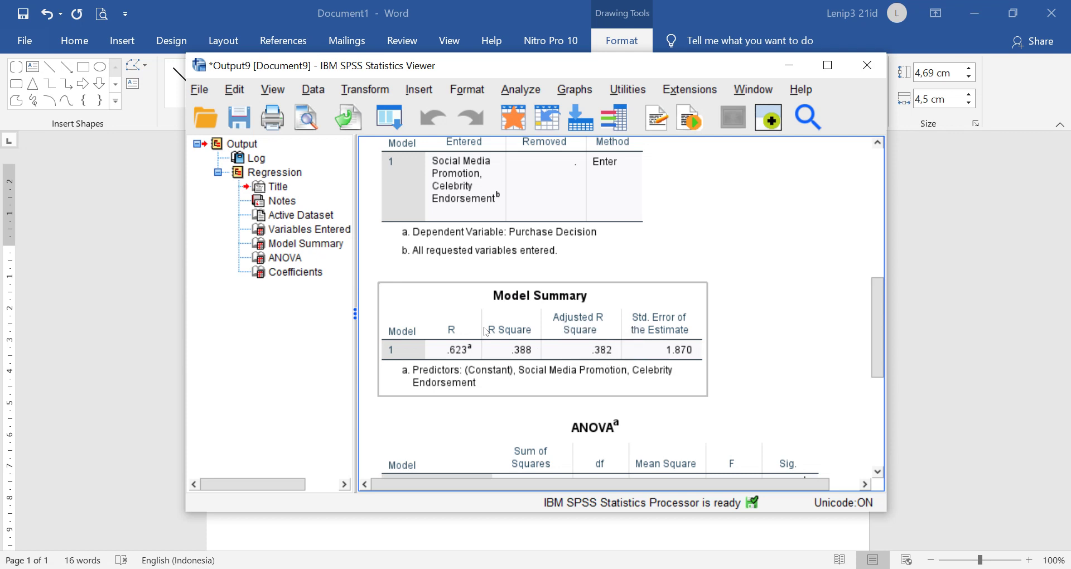
# Step: Review the ANOVA table's F and Sig. values and the Coefficients table for both predictors
pyautogui.scroll(-5, 485, 331)
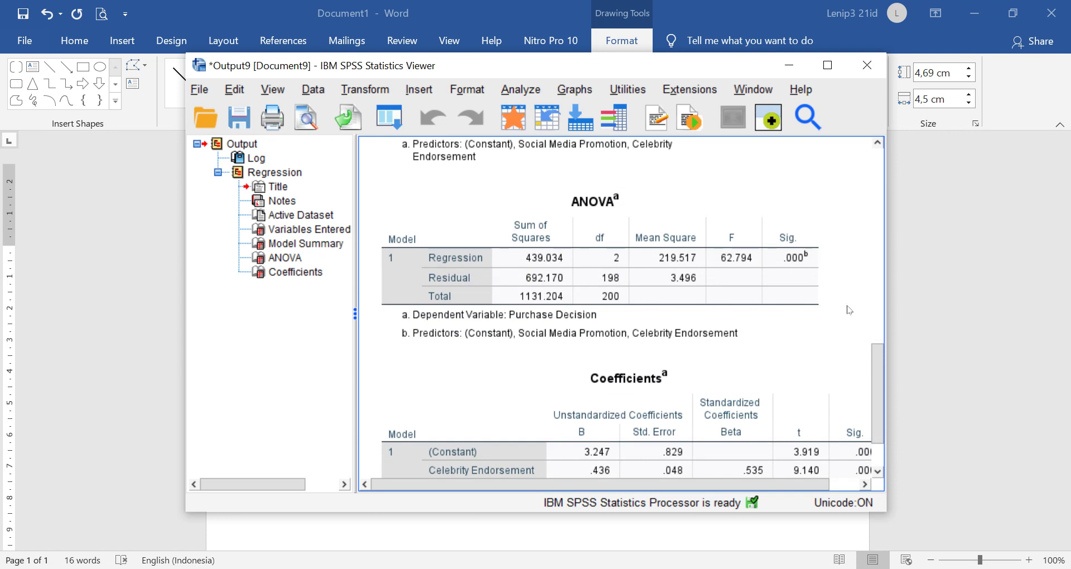
pyautogui.scroll(-3, 849, 310)
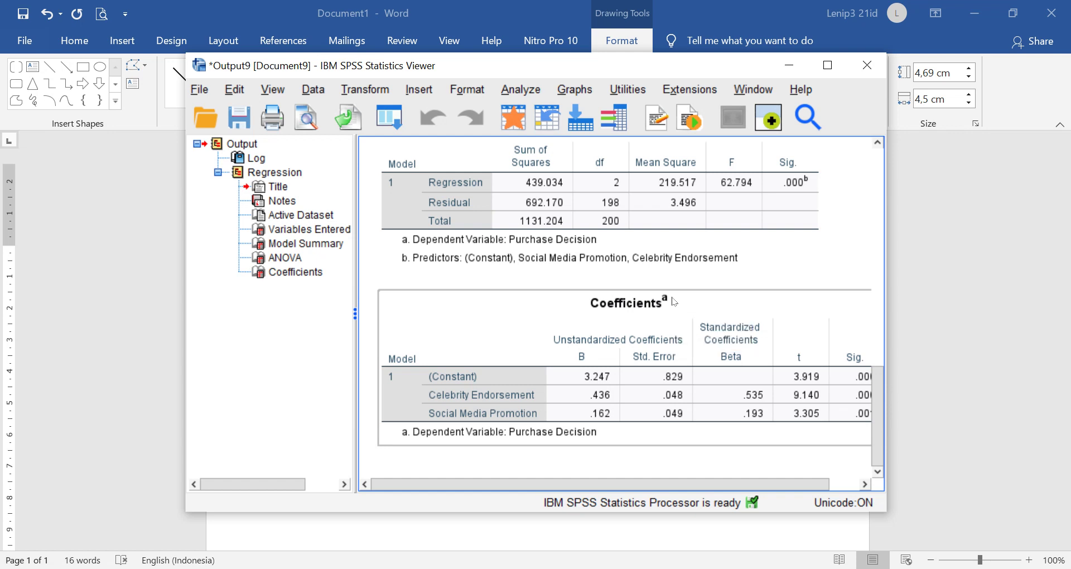
pyautogui.click(714, 221)
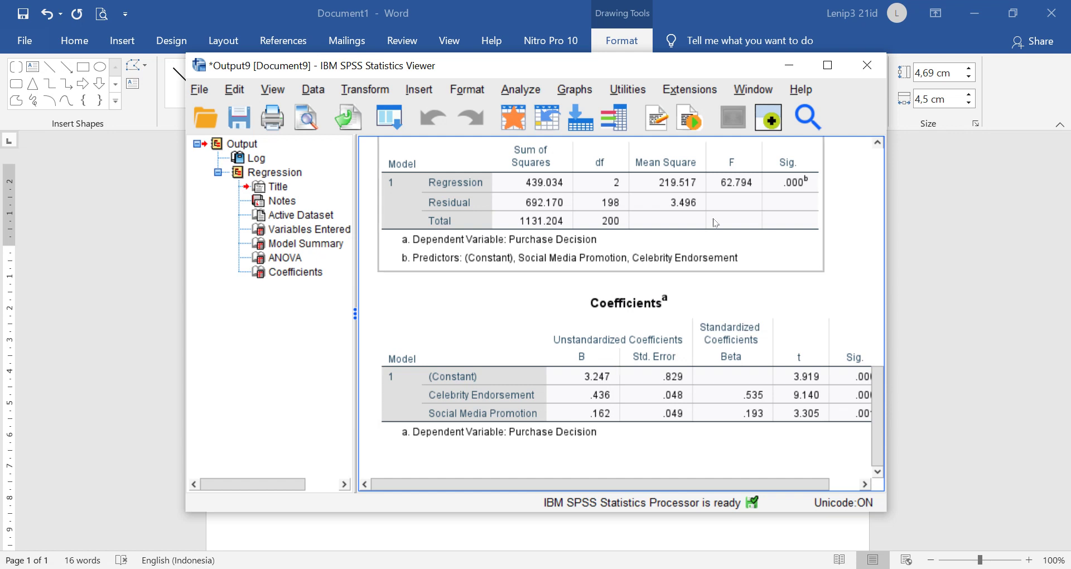